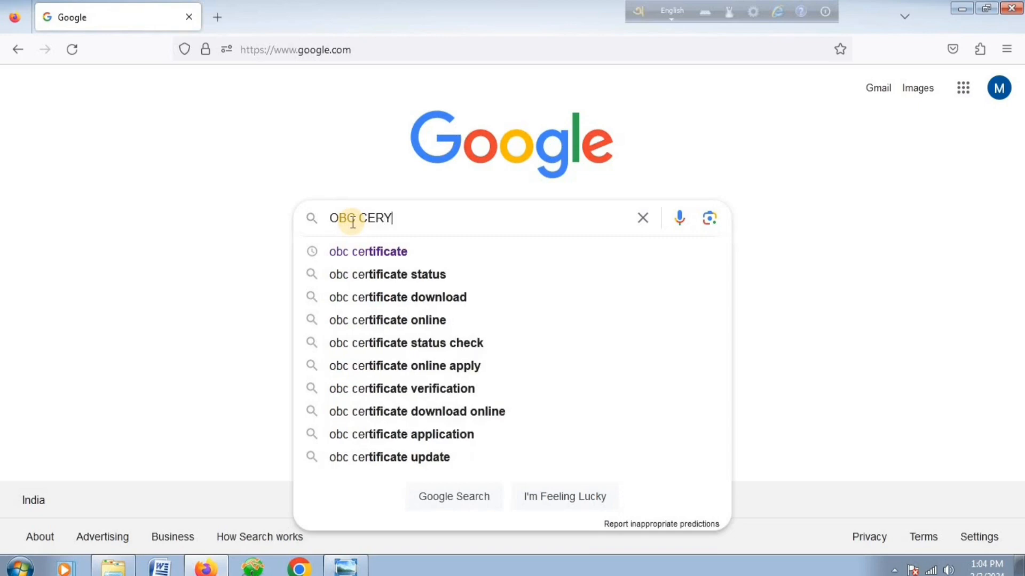
# Search Google for 'OBC CERTIFICATE' and allow the location-access request.
pyautogui.press('BackSpace')
pyautogui.write('TIFICATE')
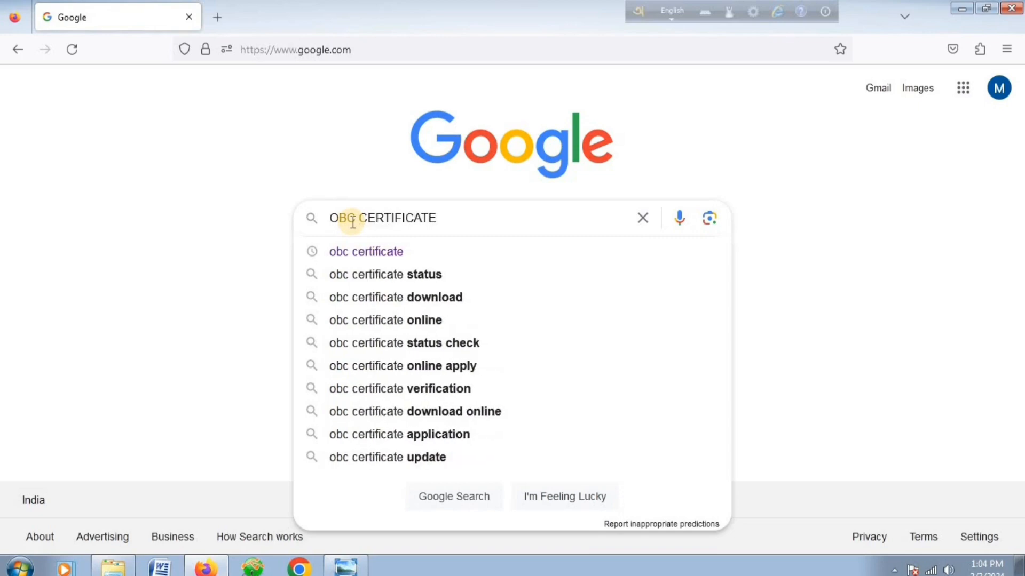
pyautogui.press('Return')
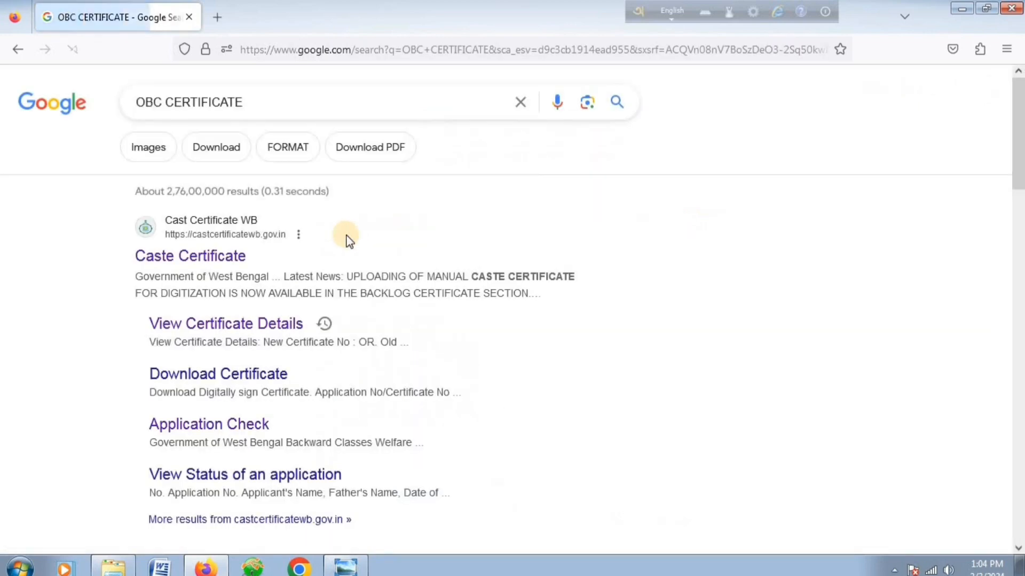
pyautogui.click(429, 146)
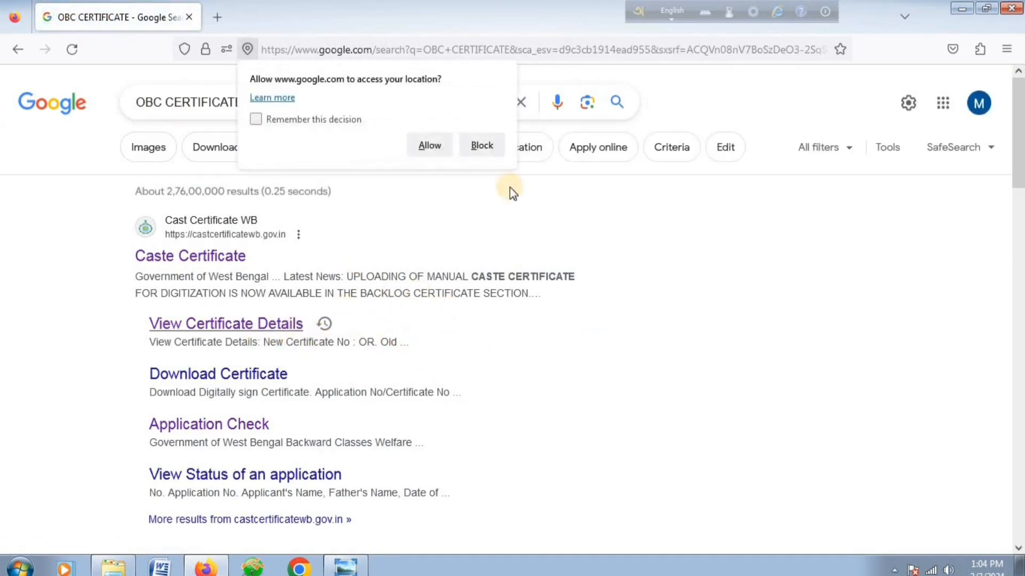
pyautogui.click(428, 145)
# Open View Certificate Details, enter the old certificate number and set the issue year to 2008.
pyautogui.click(231, 325)
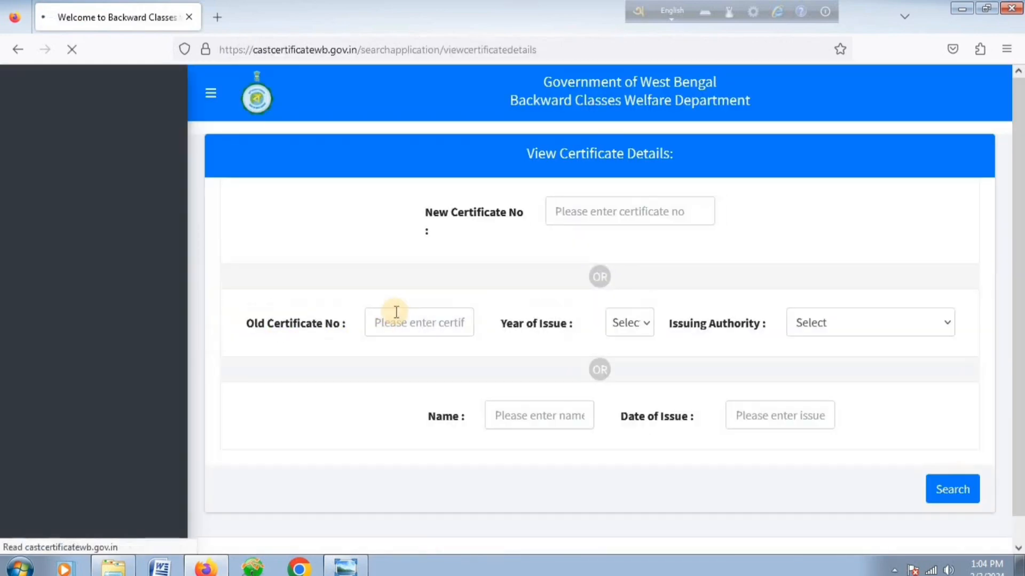
pyautogui.click(393, 318)
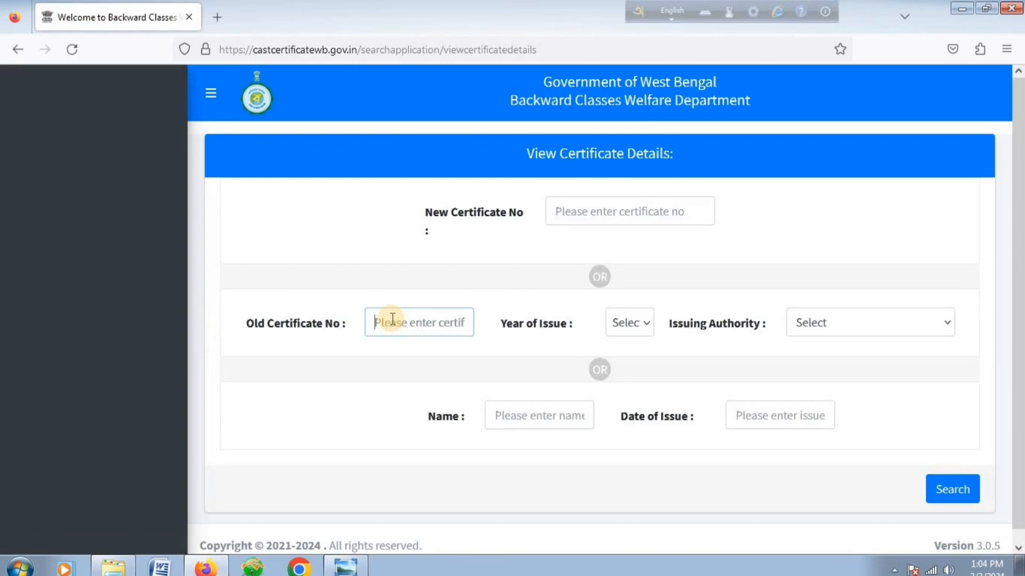
pyautogui.write('0')
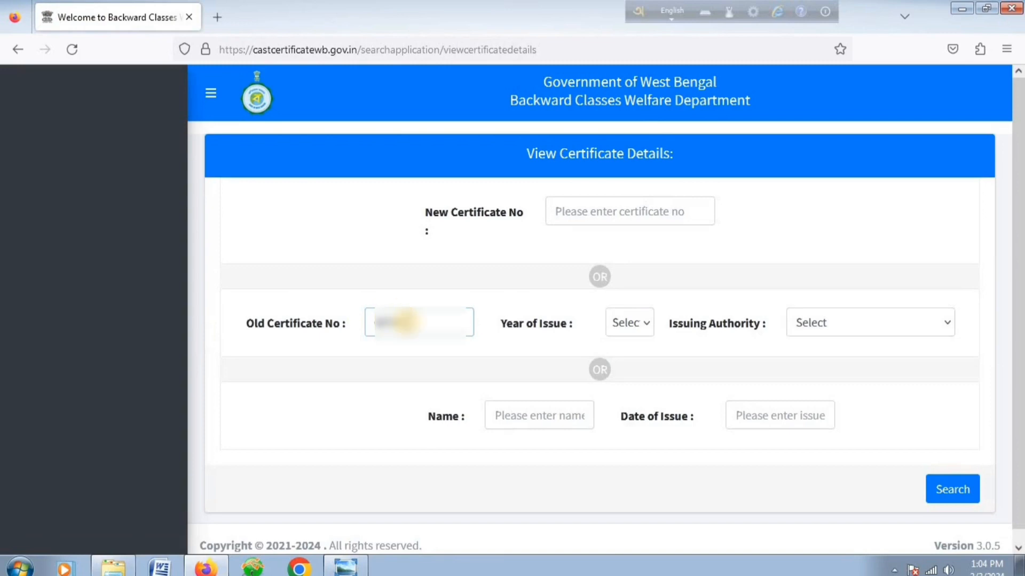
pyautogui.click(618, 336)
pyautogui.scroll(-15, 636, 224)
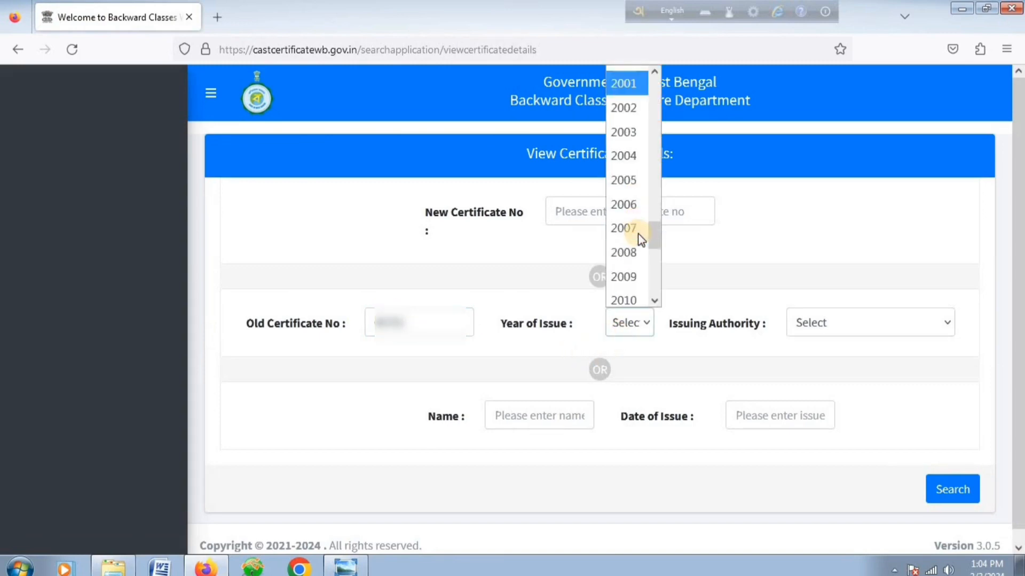
pyautogui.click(628, 109)
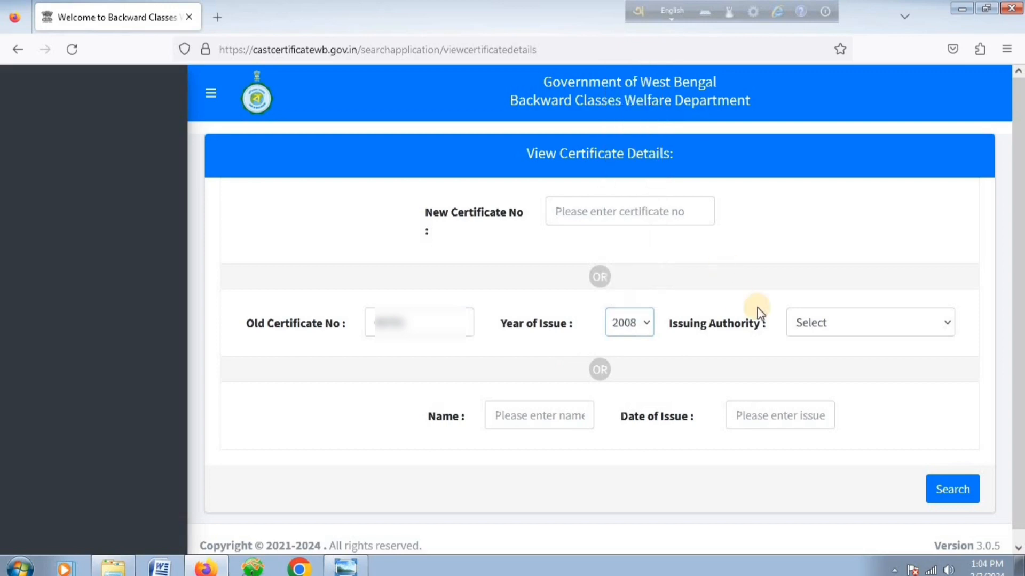
# Set the issuing authority to JANGIPUR, S.D.O. and search for the matching certificate.
pyautogui.click(833, 326)
pyautogui.scroll(-10, 824, 288)
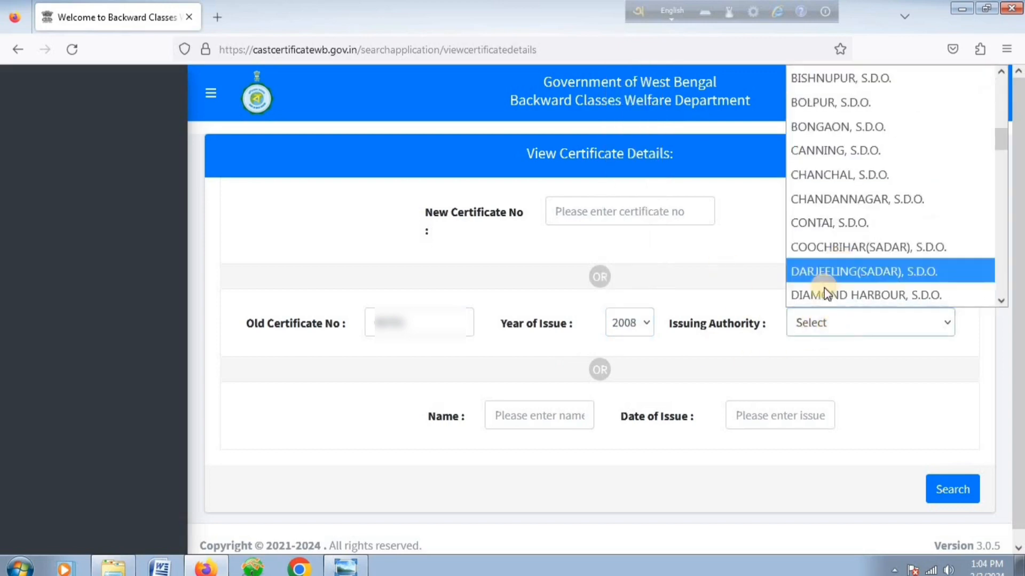
pyautogui.scroll(-2, 841, 219)
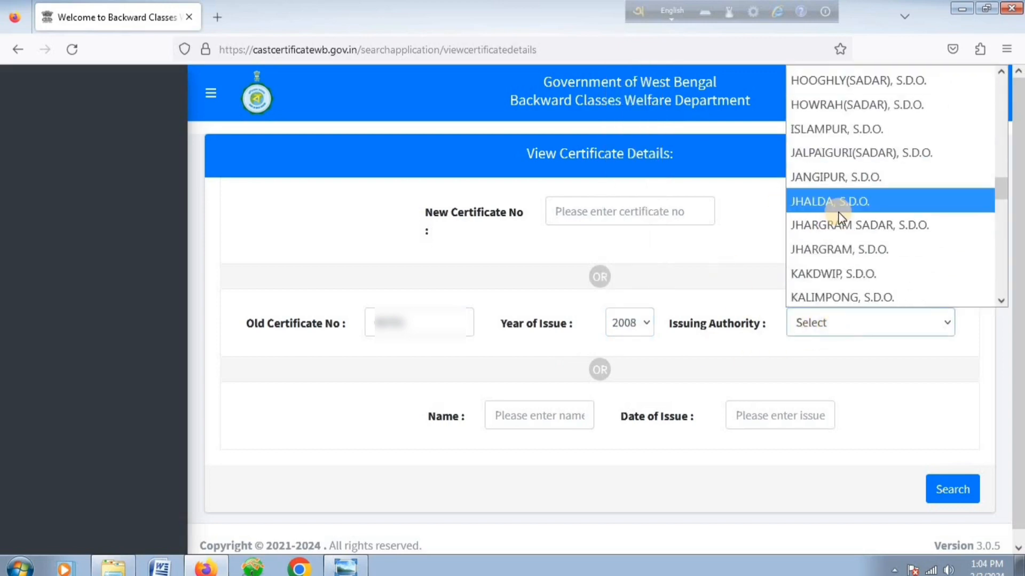
pyautogui.press('j')
pyautogui.press('n')
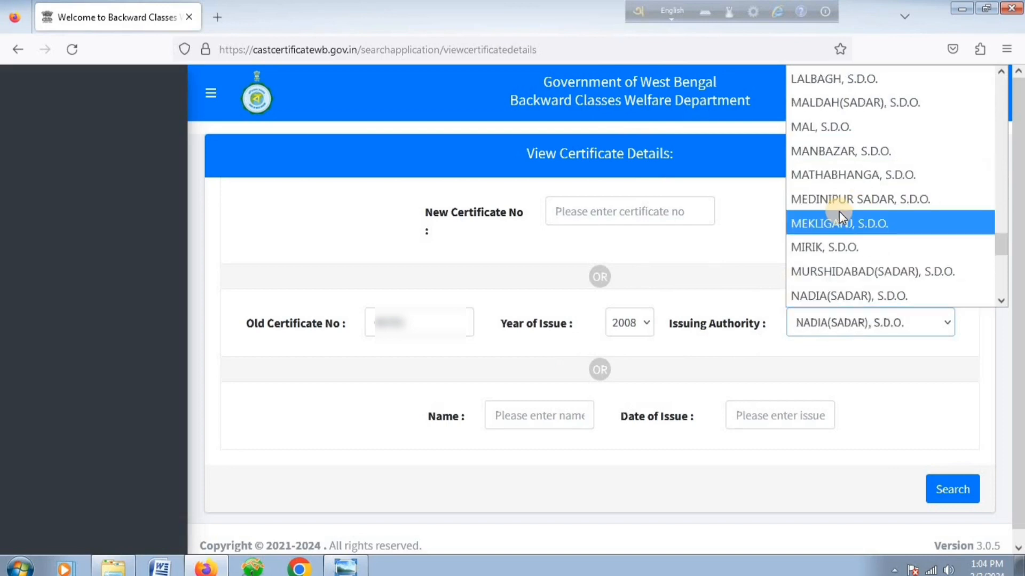
pyautogui.press('j')
pyautogui.press('j')
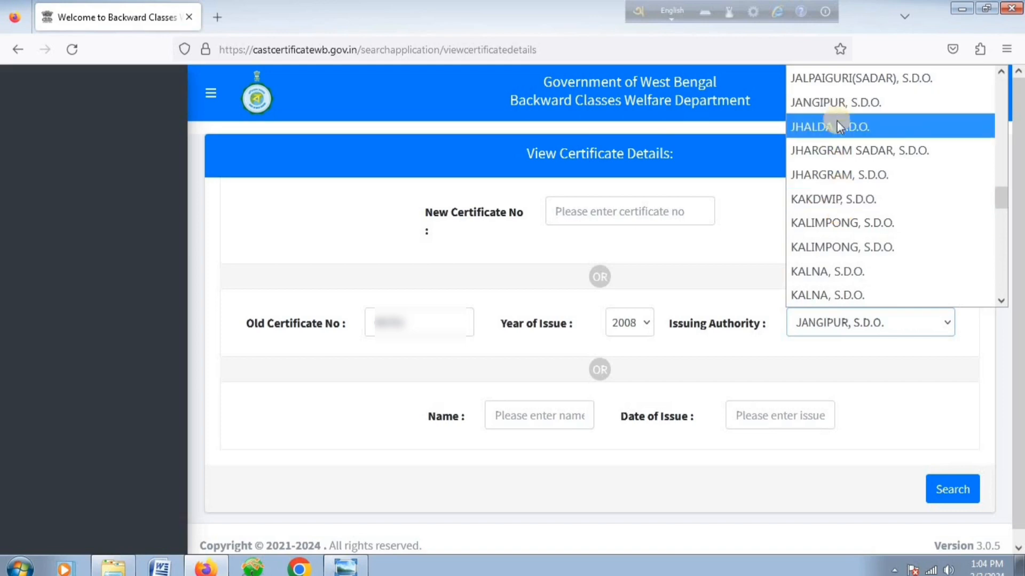
pyautogui.click(840, 102)
pyautogui.click(943, 487)
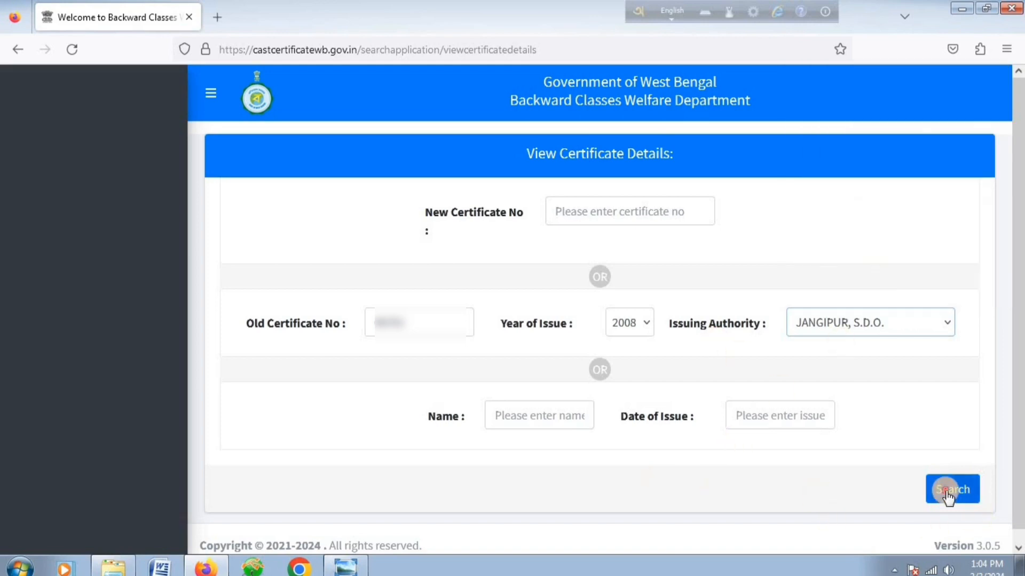
pyautogui.scroll(-4, 553, 407)
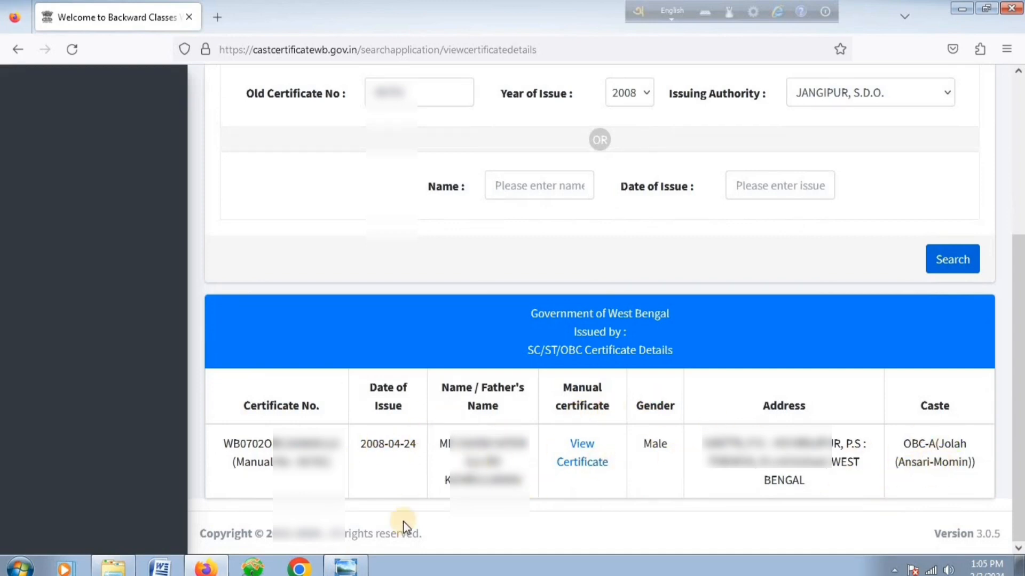
pyautogui.click(349, 570)
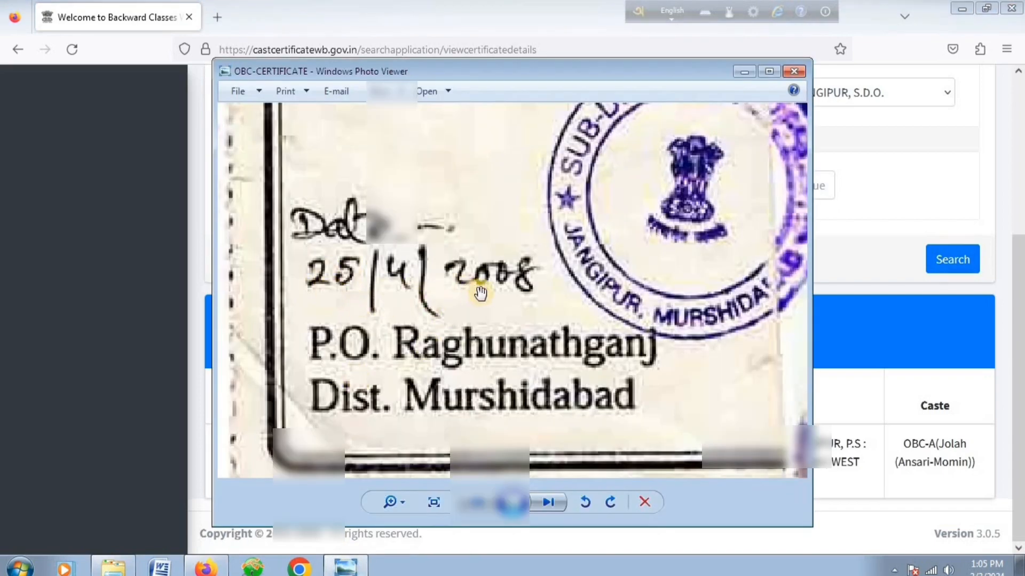
pyautogui.click(177, 463)
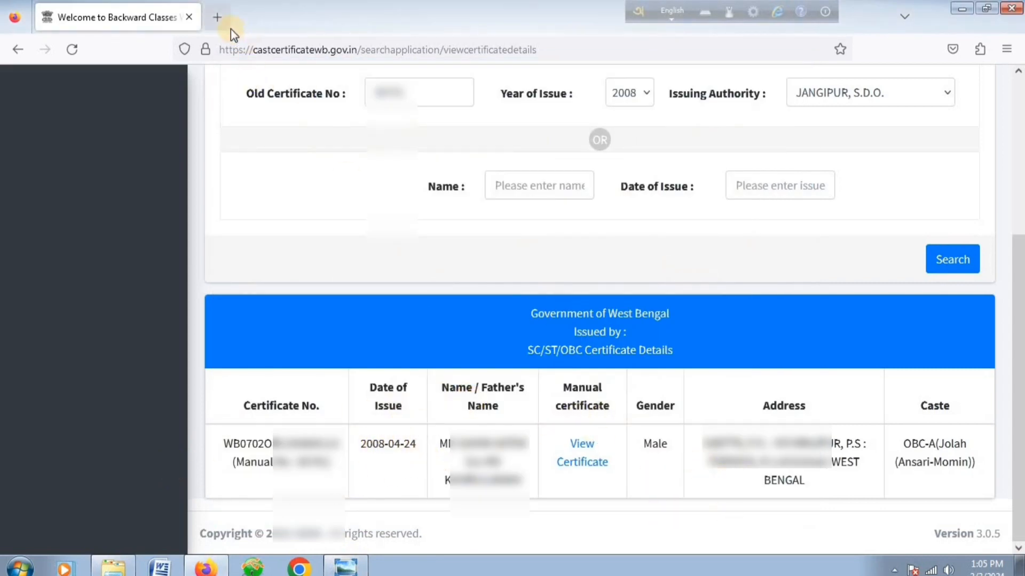
# In a new tab, search Google for 'OBC certificate' and dismiss the location prompt.
pyautogui.click(218, 19)
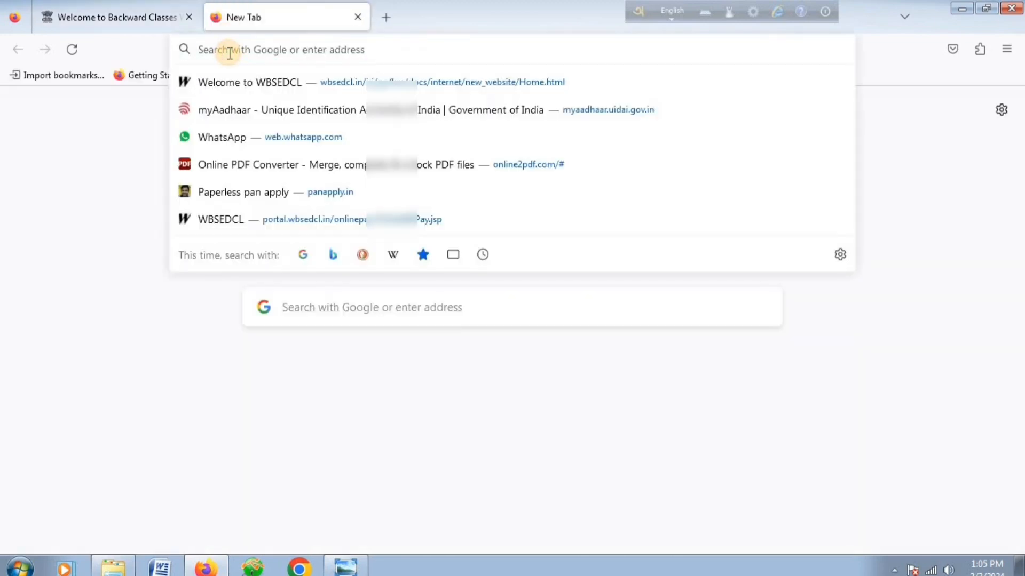
pyautogui.write('OBC')
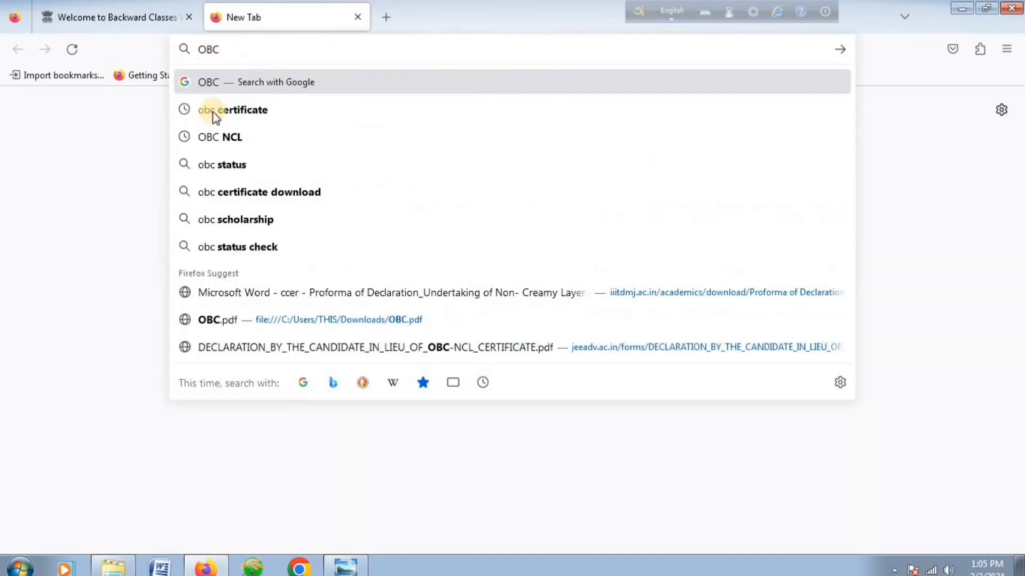
pyautogui.click(292, 113)
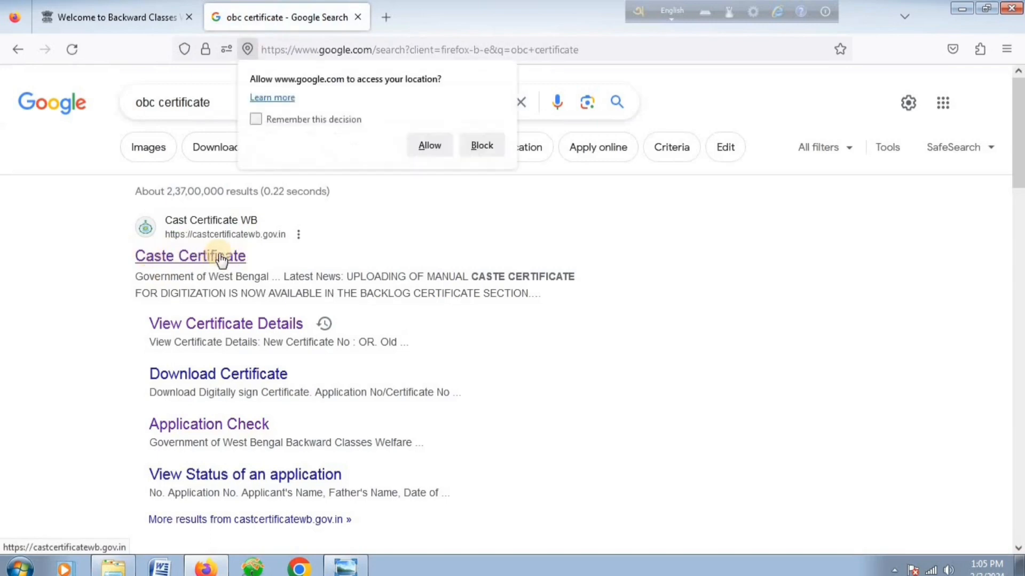
pyautogui.click(420, 178)
# Open the Caste Certificate portal and choose Backlog Certificate > Apply for Digitize Certificate for SC/ST/OBC.
pyautogui.click(172, 259)
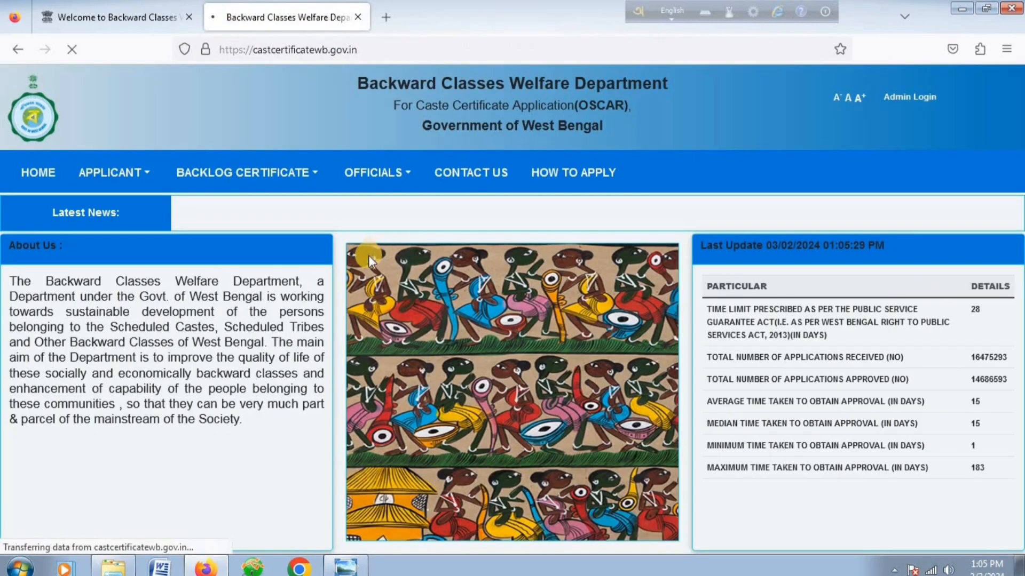
pyautogui.click(207, 171)
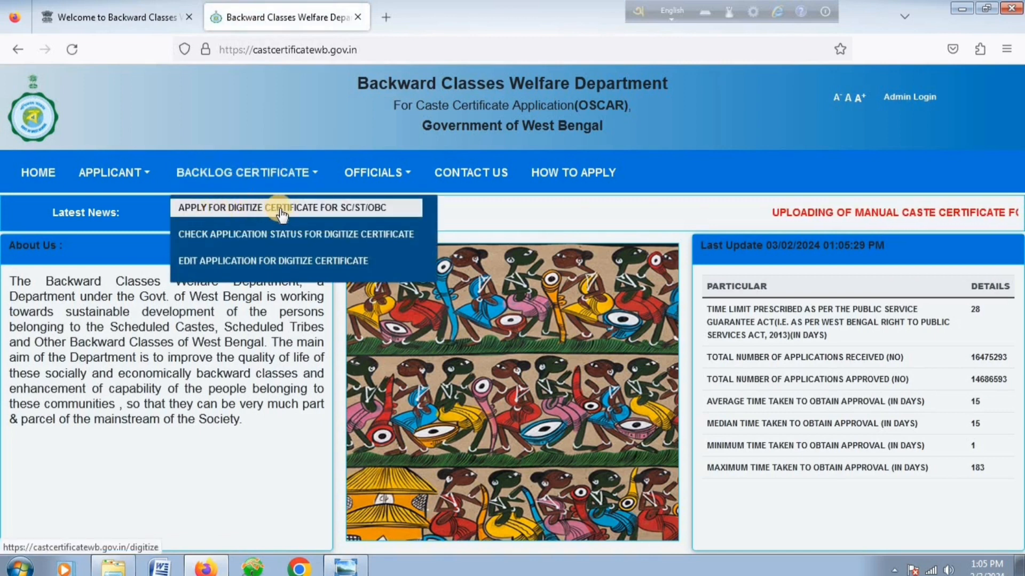
pyautogui.click(341, 209)
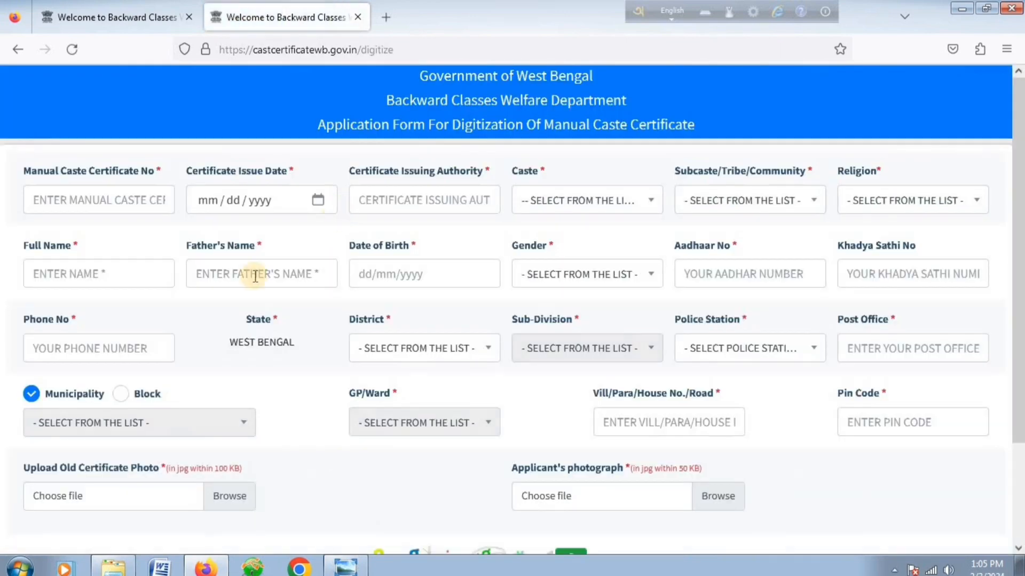
# Enter the manual certificate number, issue date 04/24/2008 and issuing authority JANGIPUR,SDO.
pyautogui.click(84, 199)
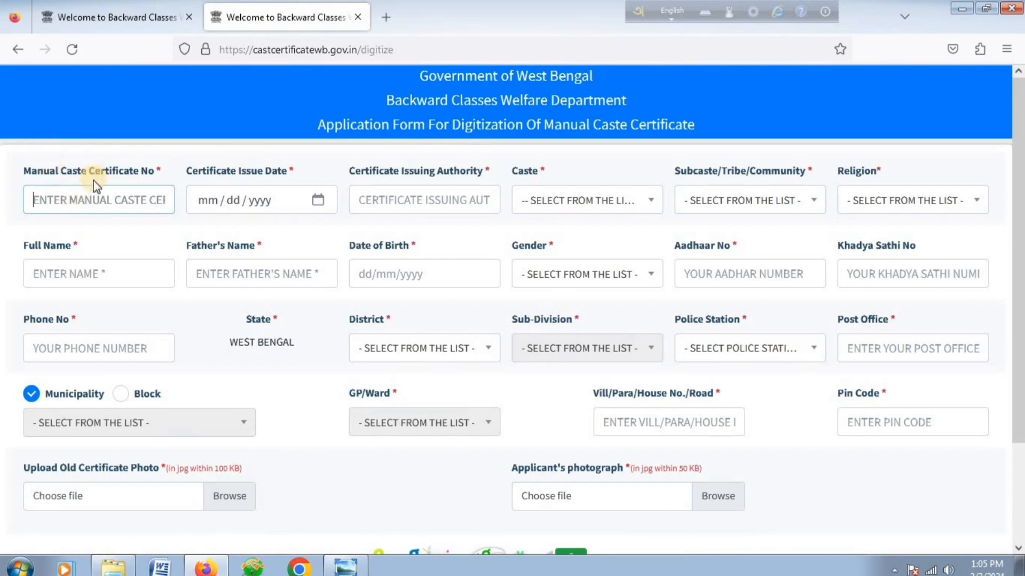
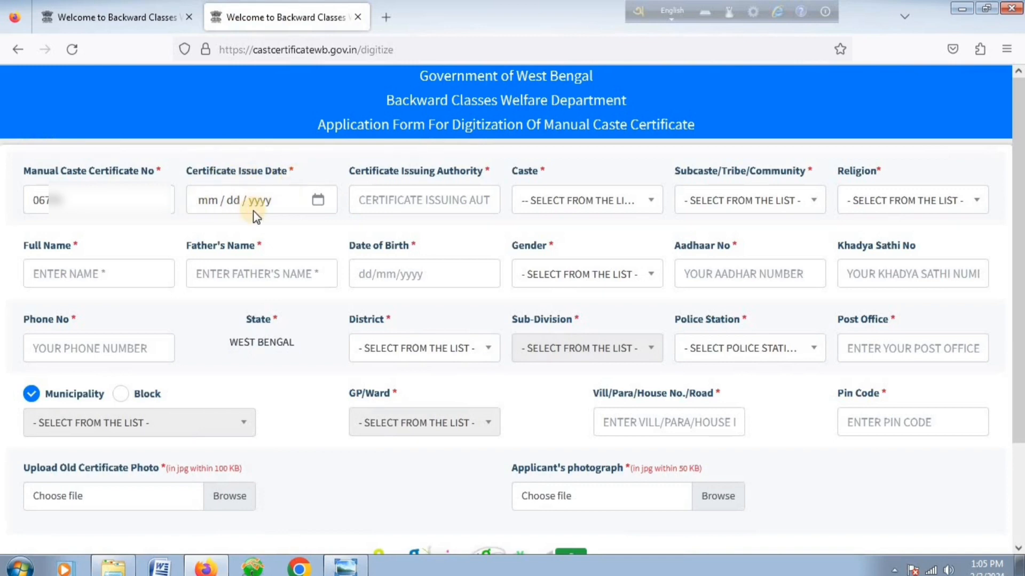
pyautogui.click(316, 202)
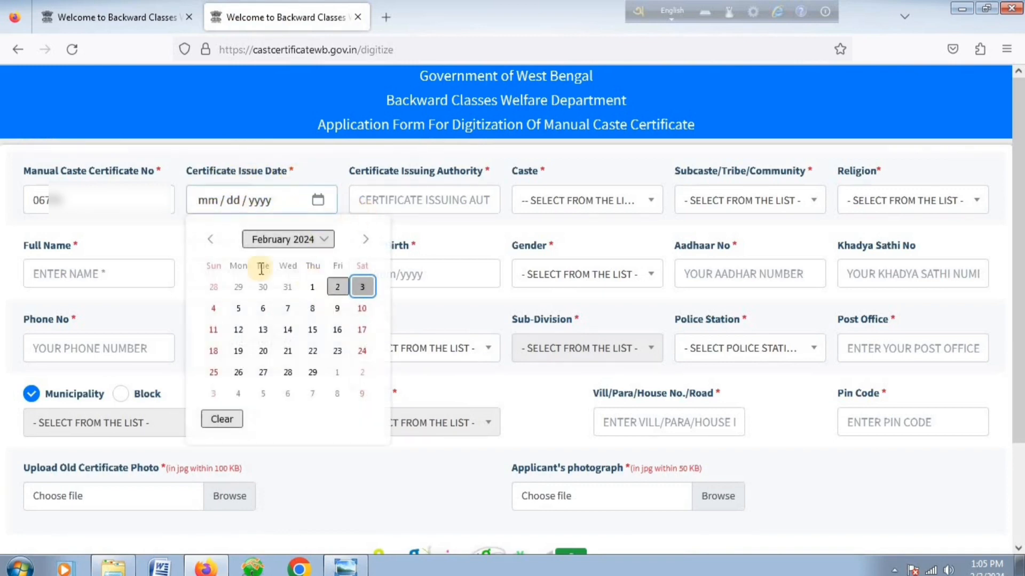
pyautogui.click(201, 201)
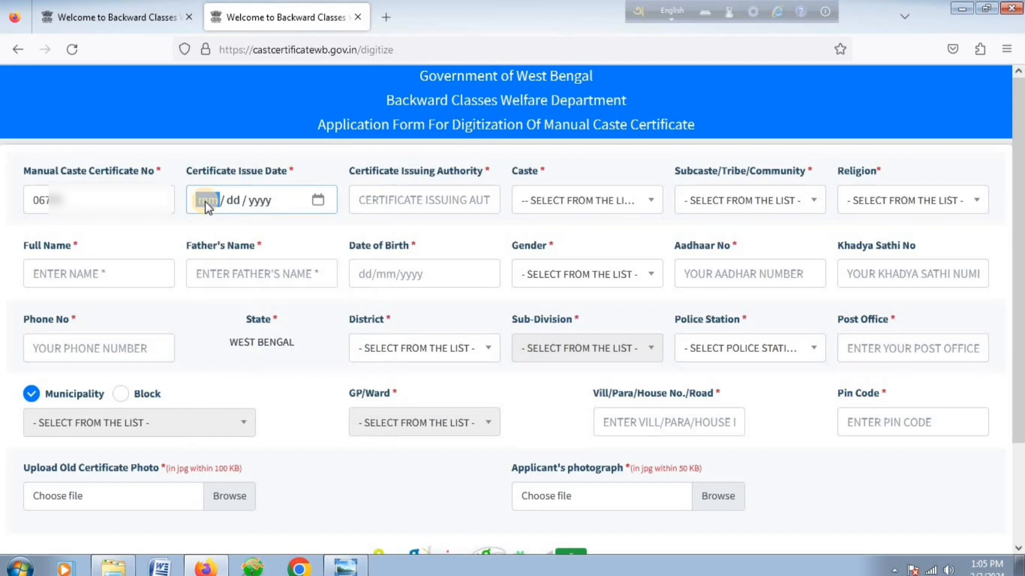
pyautogui.write('04 / 24 / 200')
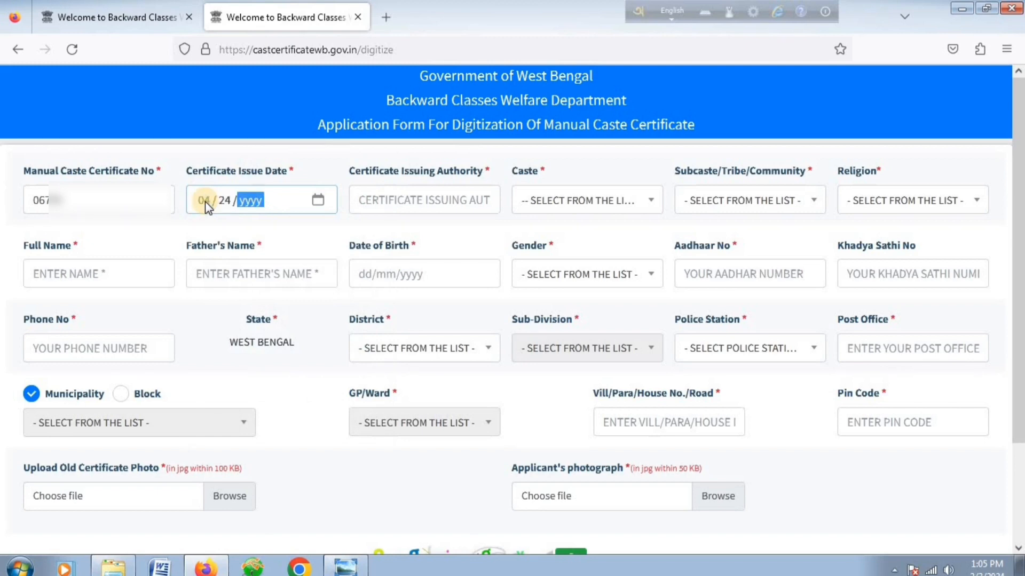
pyautogui.write('8')
pyautogui.click(413, 203)
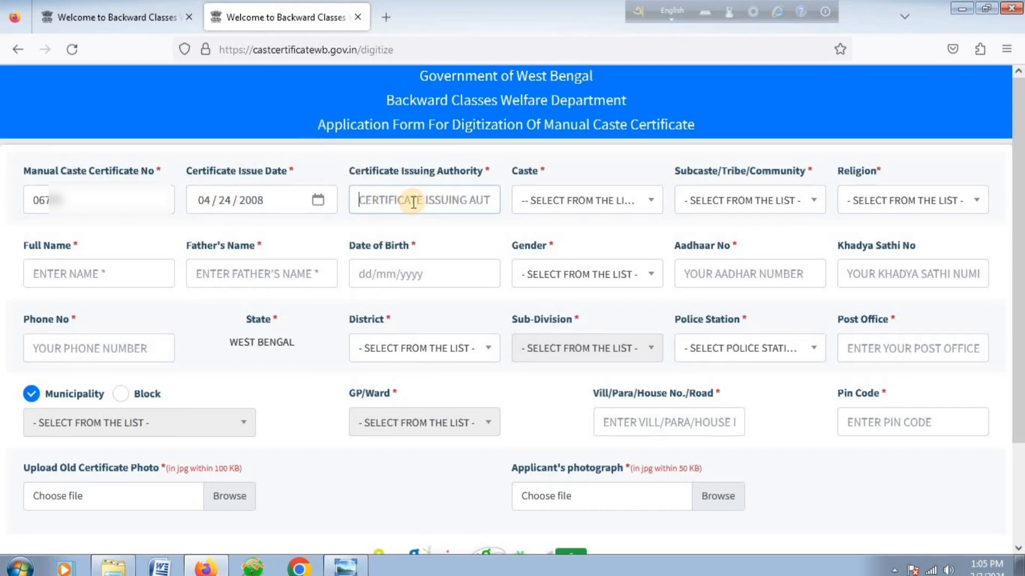
pyautogui.write('JANGIPUR,SDO')
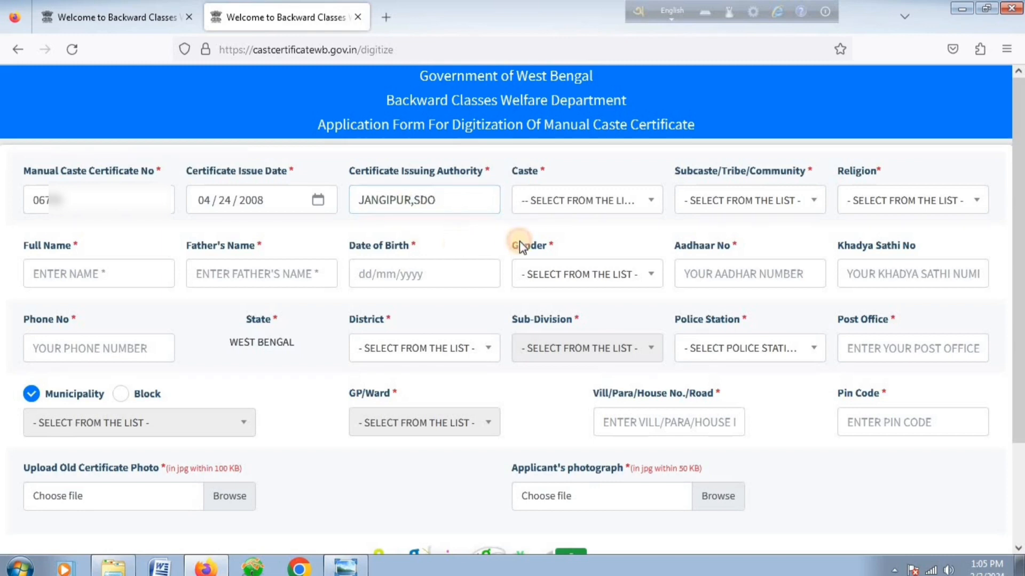
# Set caste OBC-A and subcaste JOLAH (ANSARI-MOMIN), then return to the certificate details tab.
pyautogui.click(569, 201)
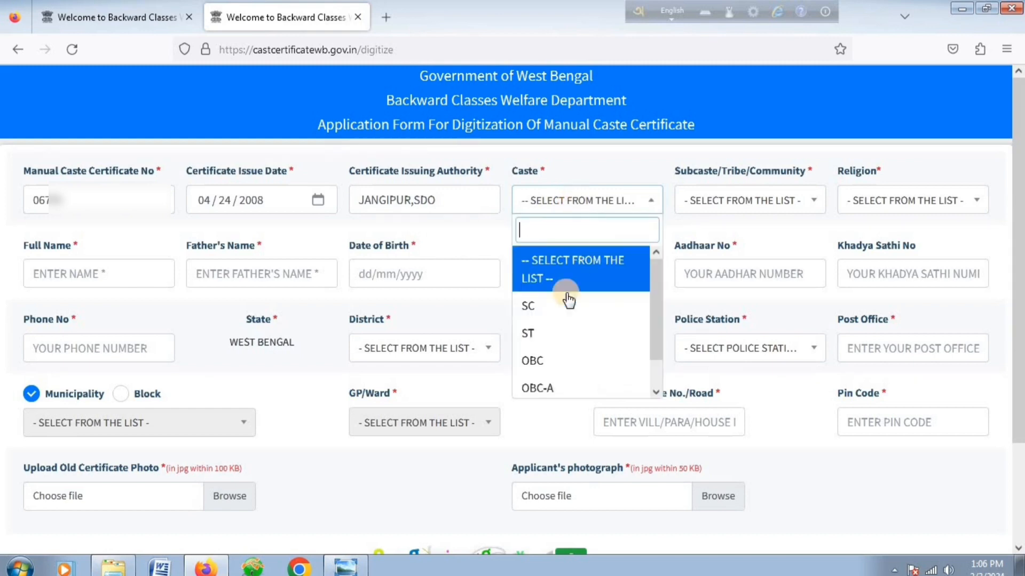
pyautogui.click(546, 388)
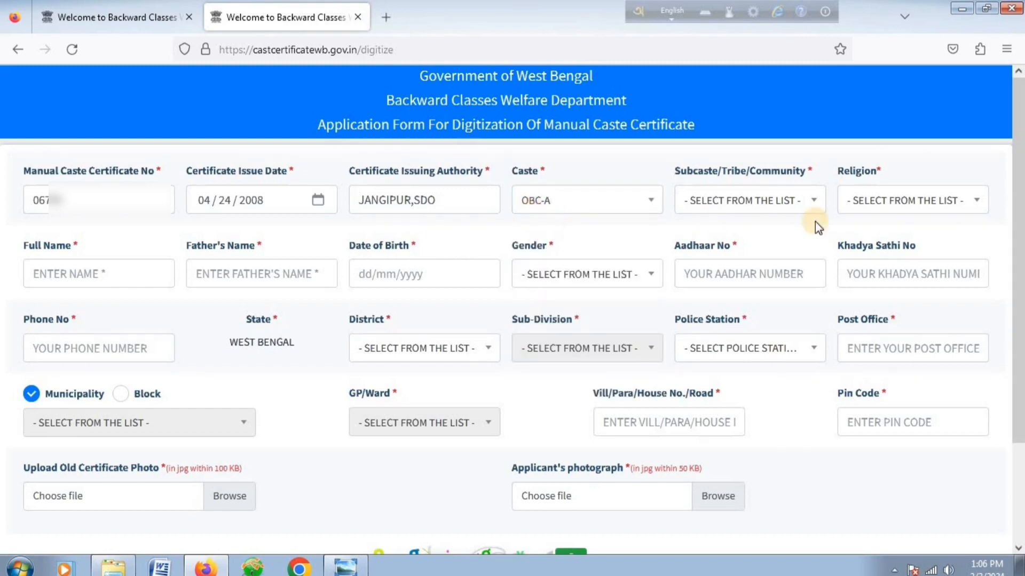
pyautogui.click(729, 208)
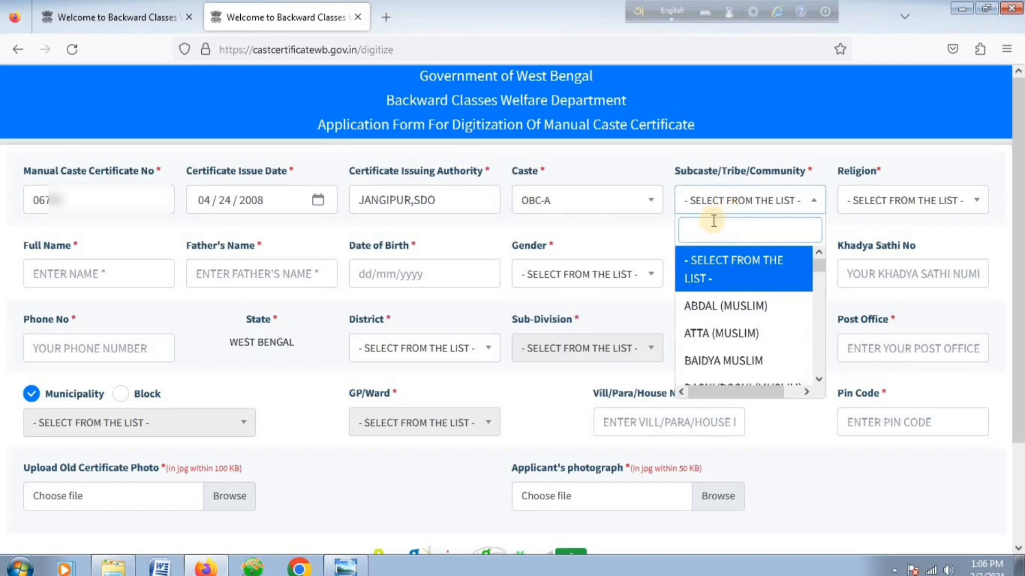
pyautogui.write('JOLA')
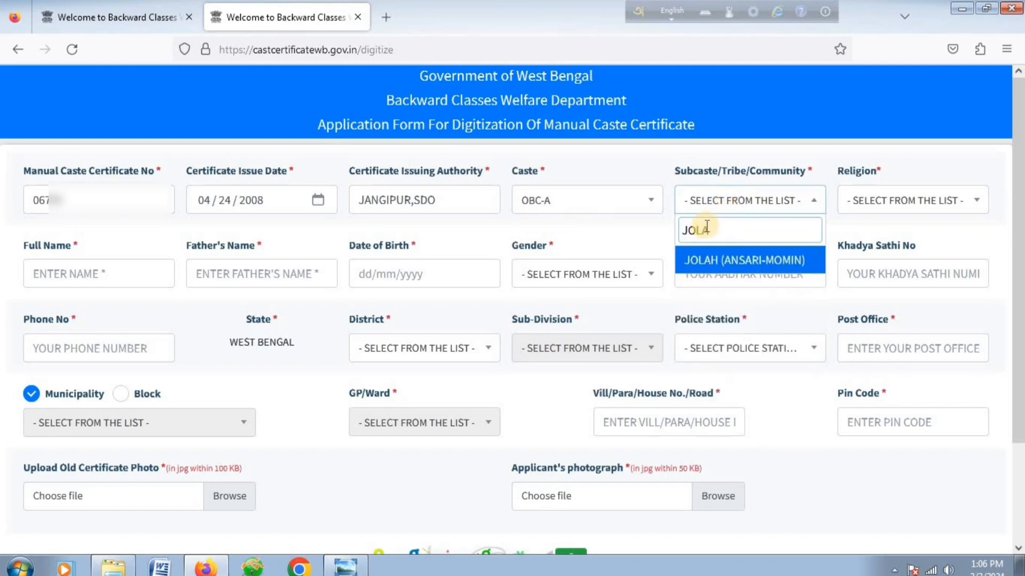
pyautogui.write('H')
pyautogui.press('Return')
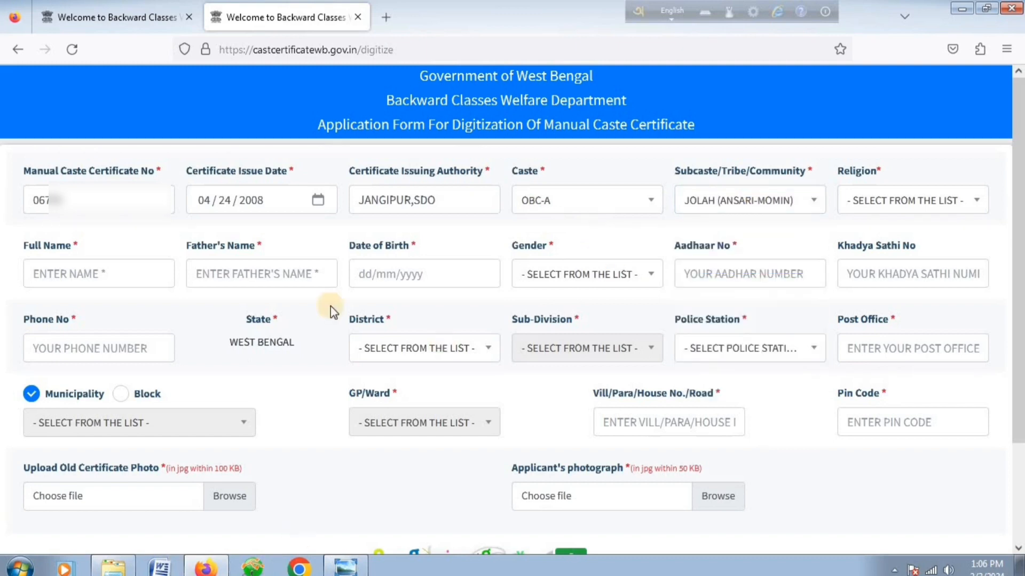
pyautogui.click(101, 17)
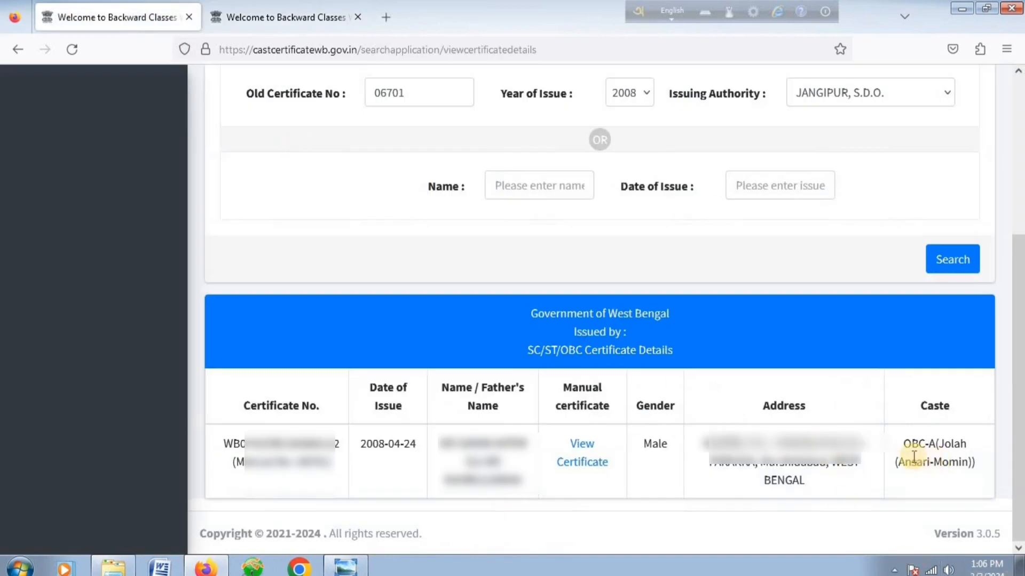
# Highlight the recorded caste OBC-A (Jolah (Ansari-Momin)) and go back to the form tab.
pyautogui.moveTo(886, 477); pyautogui.dragTo(967, 466)
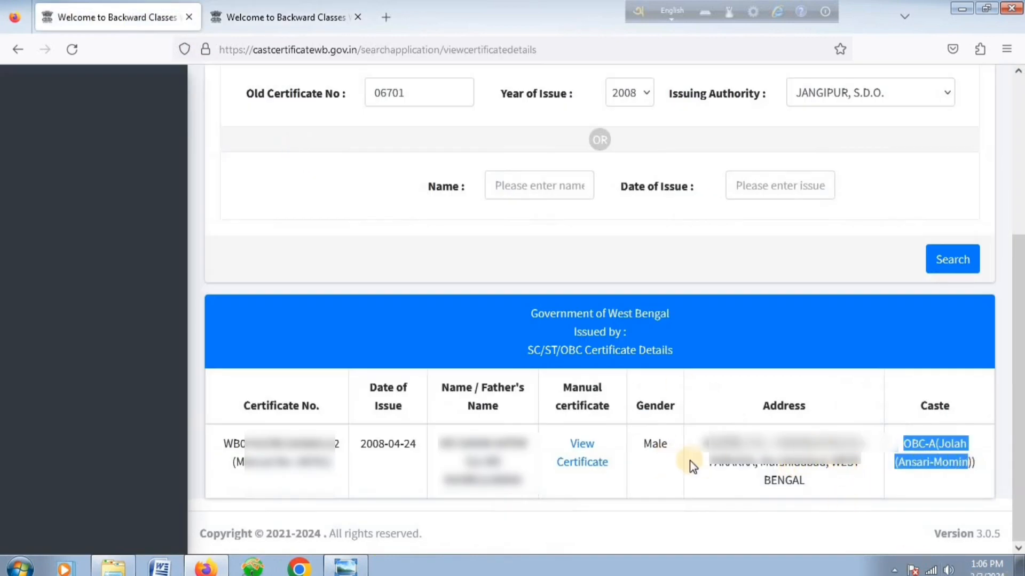
pyautogui.moveTo(899, 445); pyautogui.dragTo(964, 439)
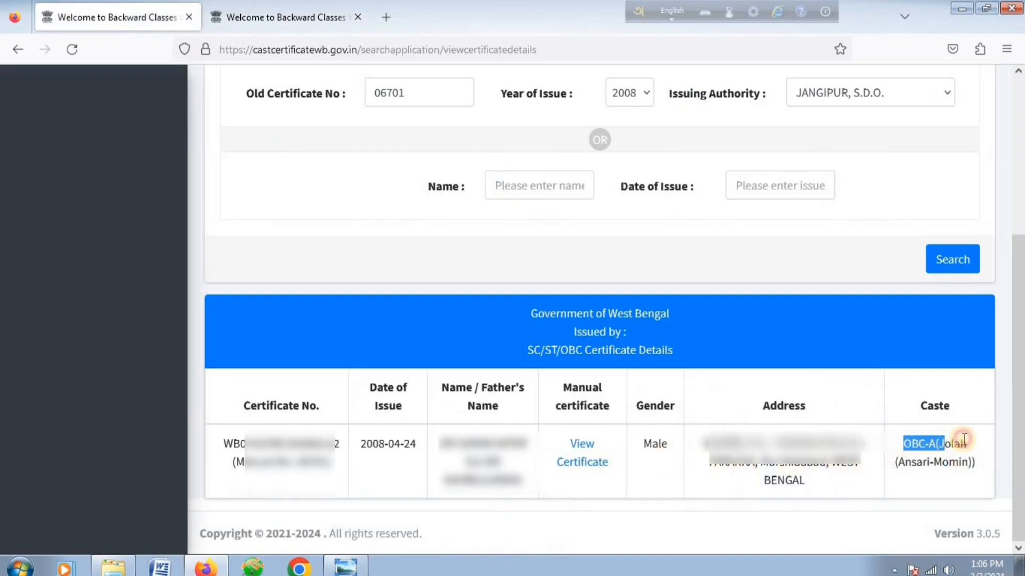
pyautogui.click(233, 21)
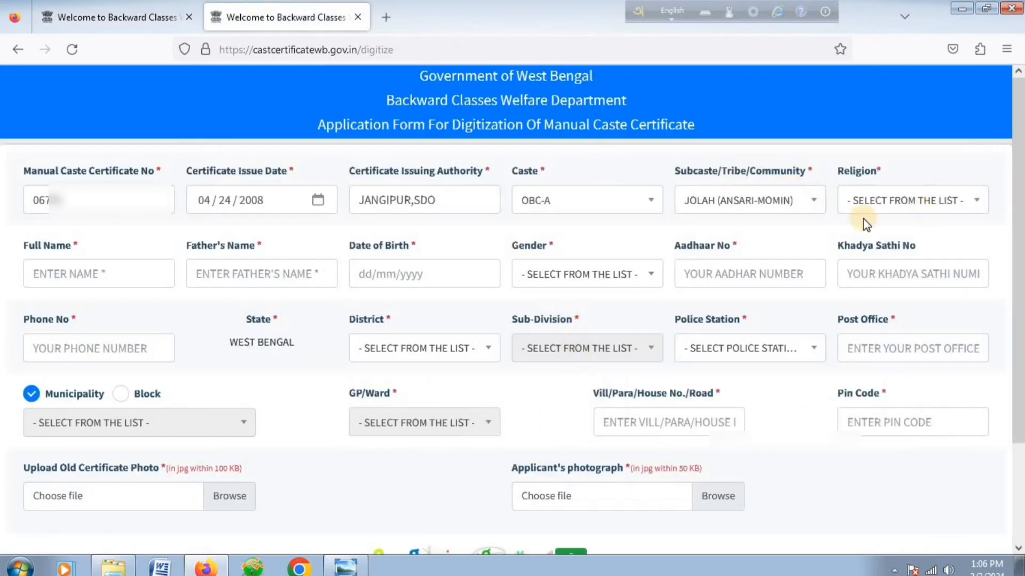
# Set religion to ISLAM and enter the applicant's full name, father's name and birth date.
pyautogui.click(917, 202)
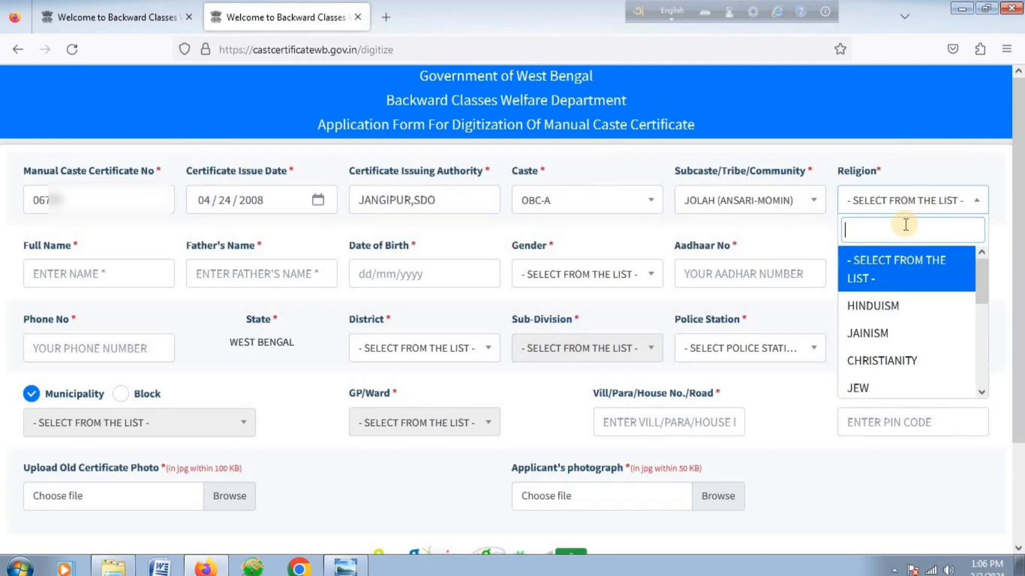
pyautogui.write('IS')
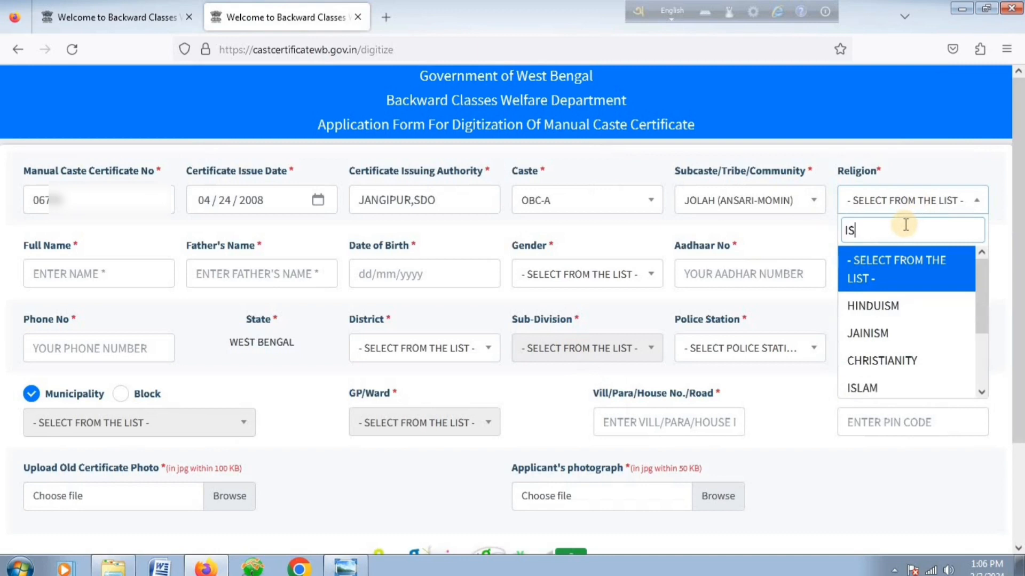
pyautogui.write('L')
pyautogui.click(887, 256)
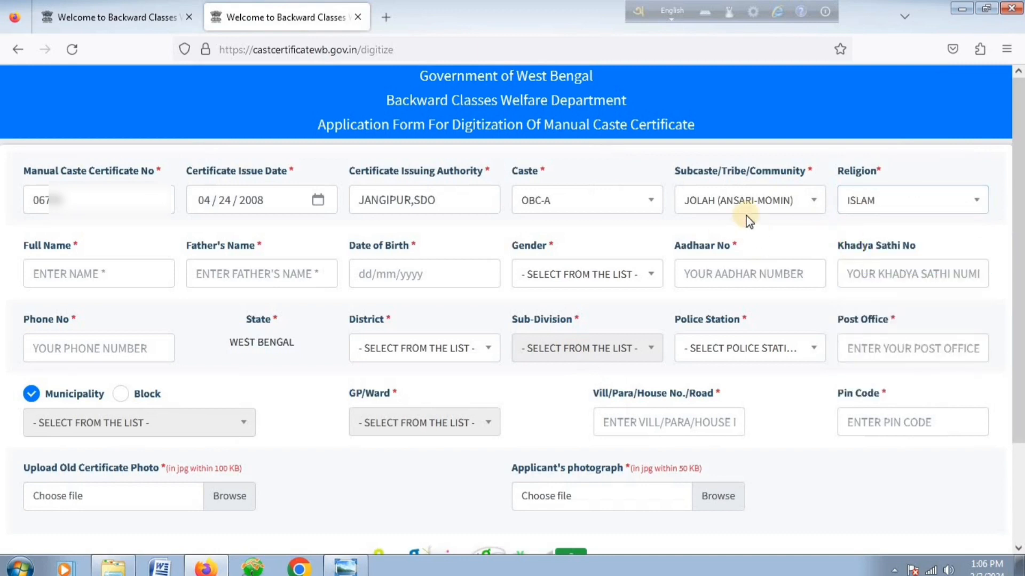
pyautogui.click(68, 275)
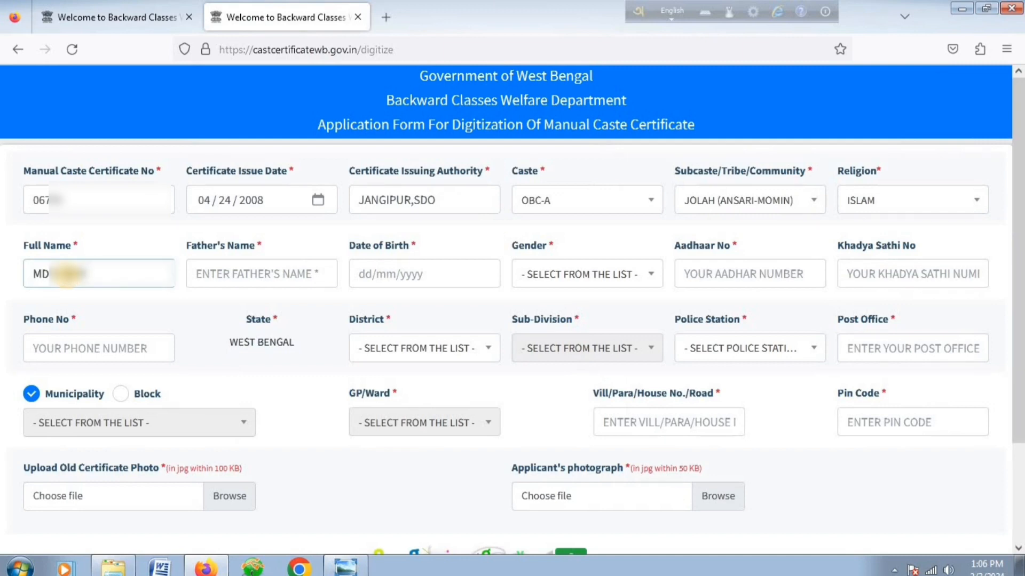
pyautogui.click(224, 277)
pyautogui.write('MD')
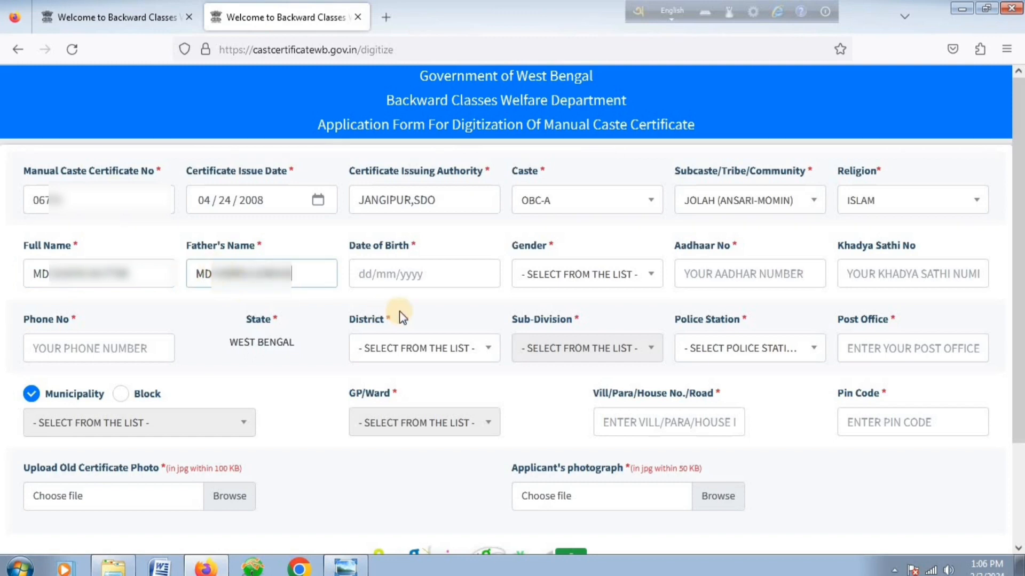
pyautogui.click(411, 276)
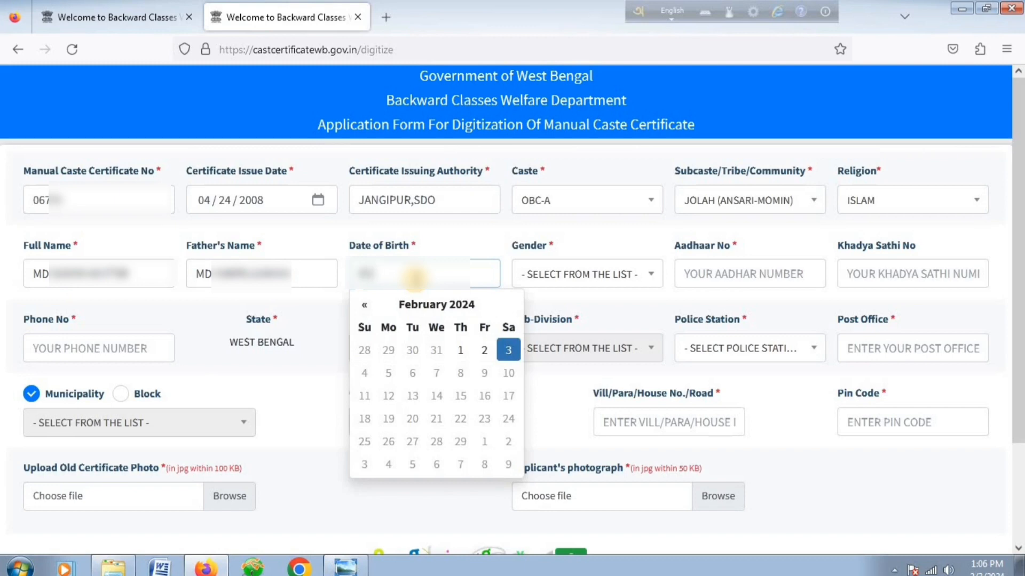
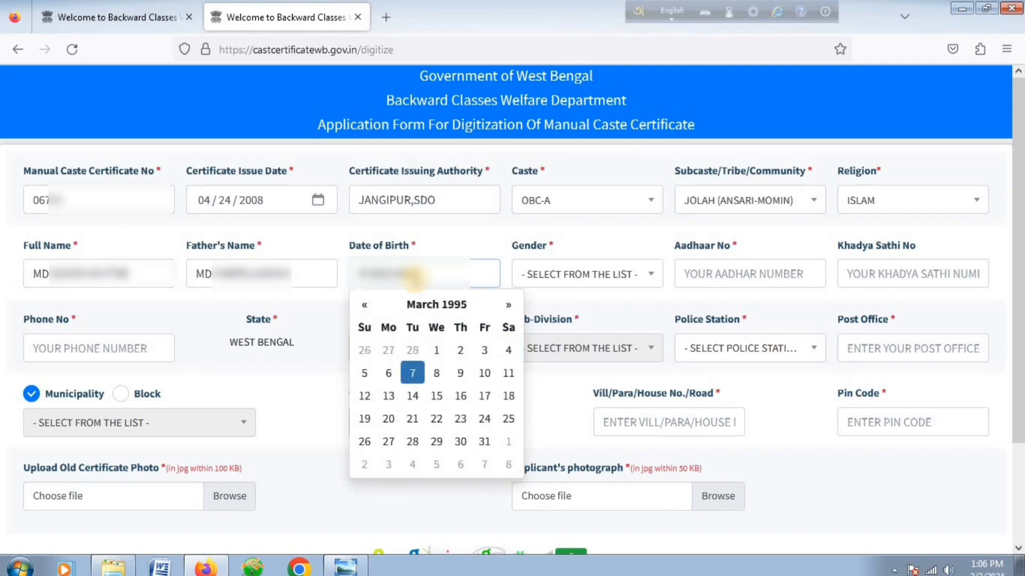
# Set gender to MALE and enter the Aadhaar number and phone number.
pyautogui.click(554, 283)
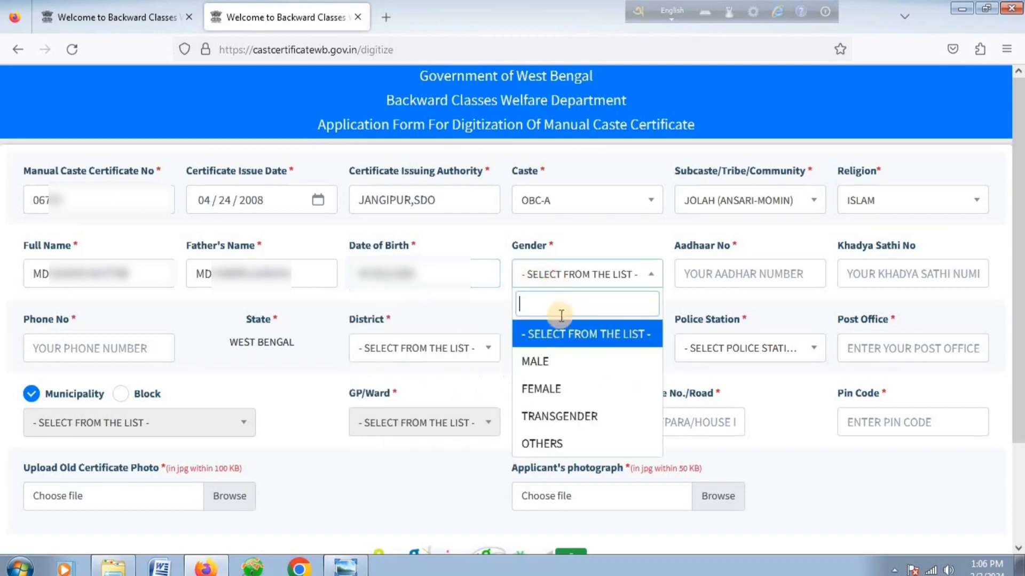
pyautogui.click(548, 365)
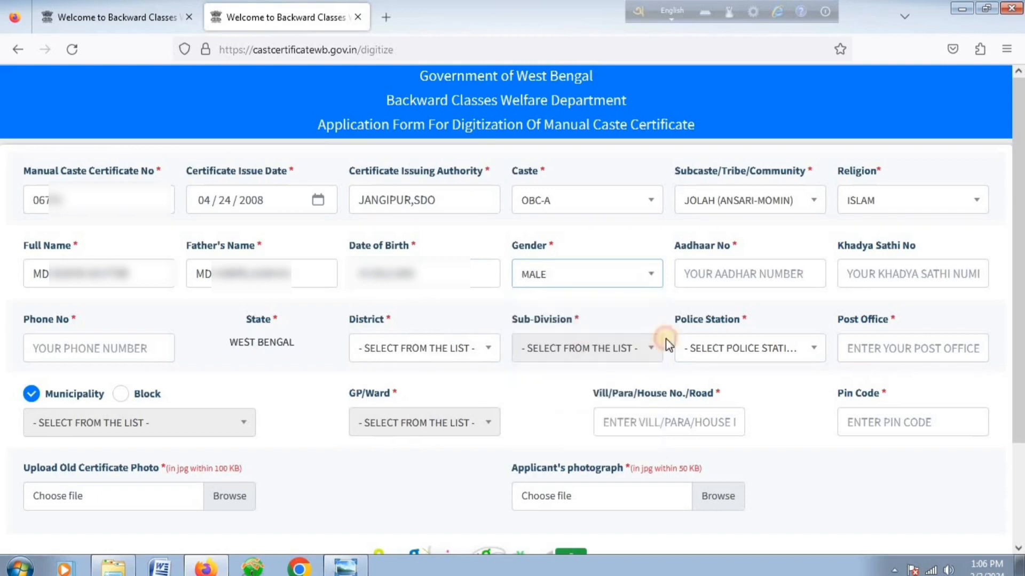
pyautogui.click(737, 279)
pyautogui.write('96')
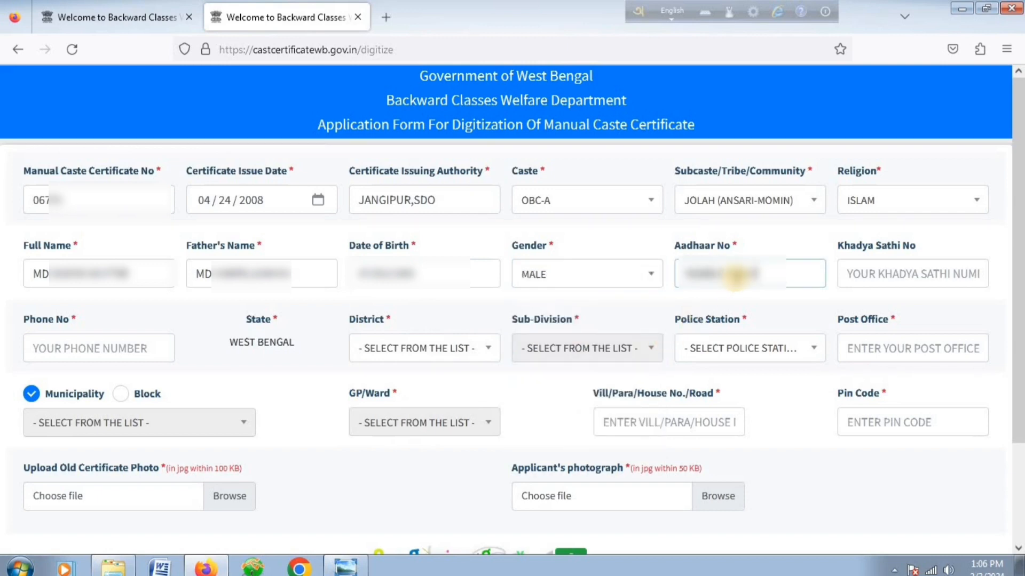
pyautogui.click(871, 278)
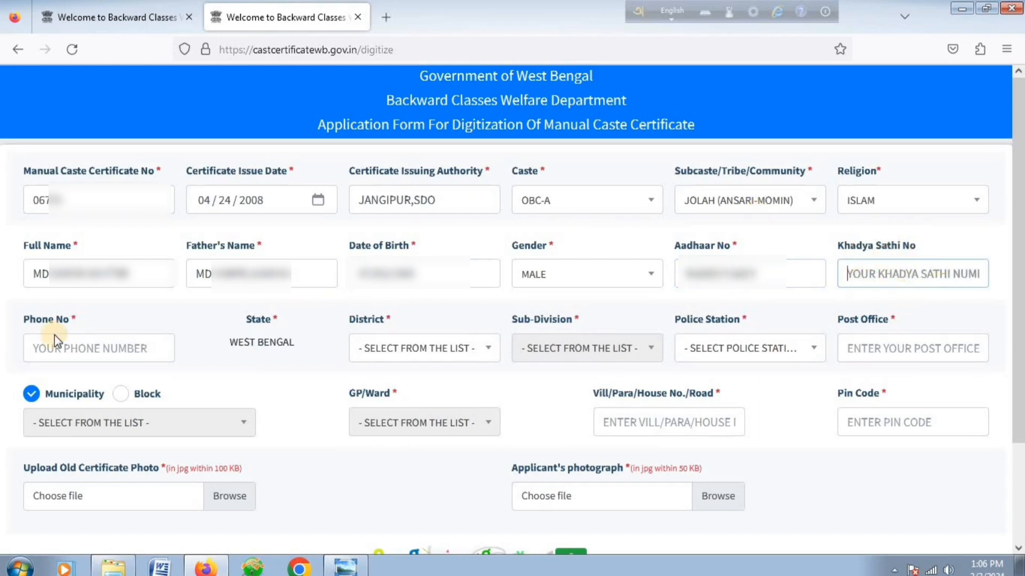
pyautogui.click(78, 348)
pyautogui.write('9')
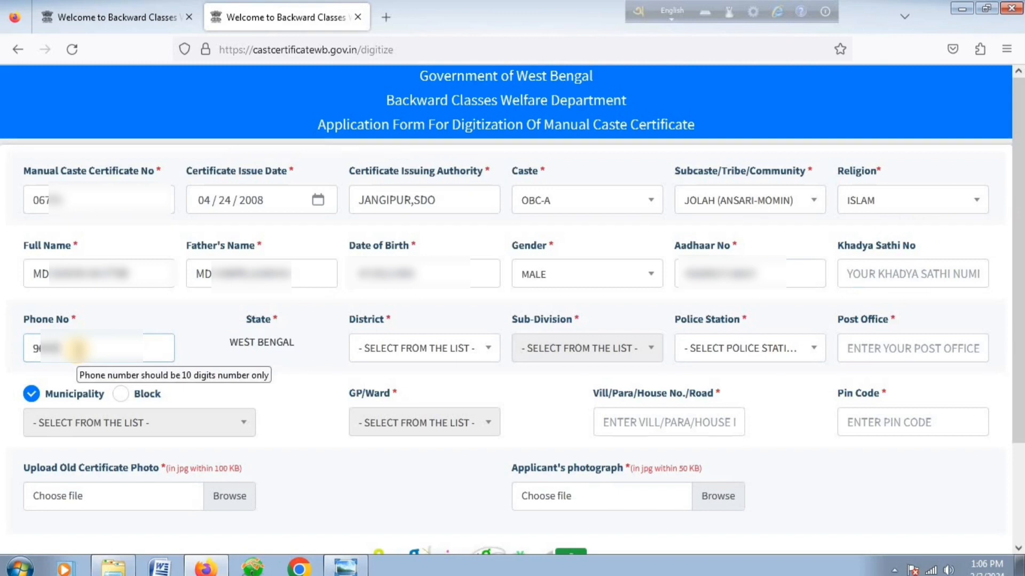
# Choose district MURSHIDABAD, sub-division JANGIPUR, police station FARAKKA, and enter the post office name.
pyautogui.click(423, 350)
pyautogui.scroll(-10, 426, 475)
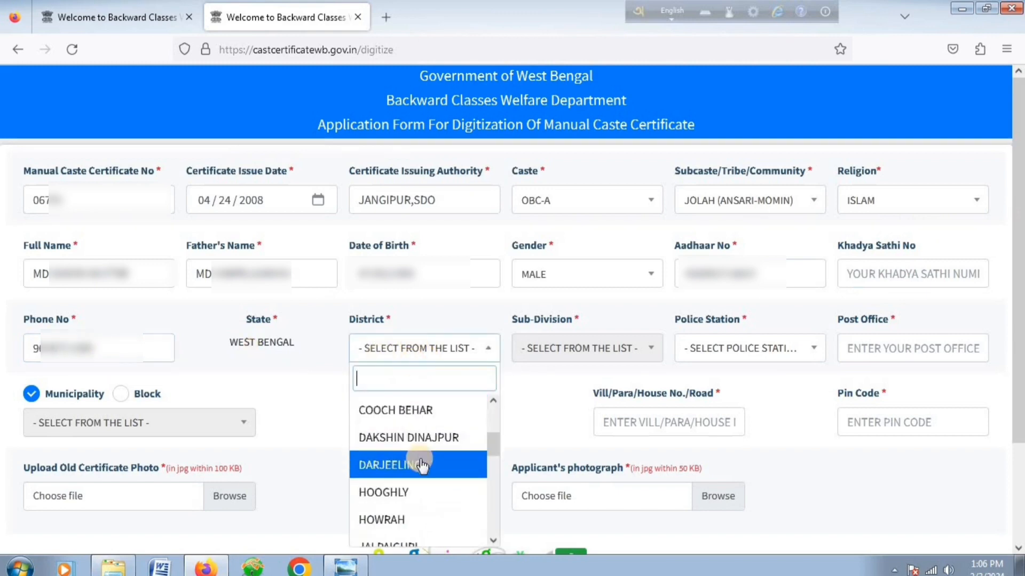
pyautogui.click(403, 453)
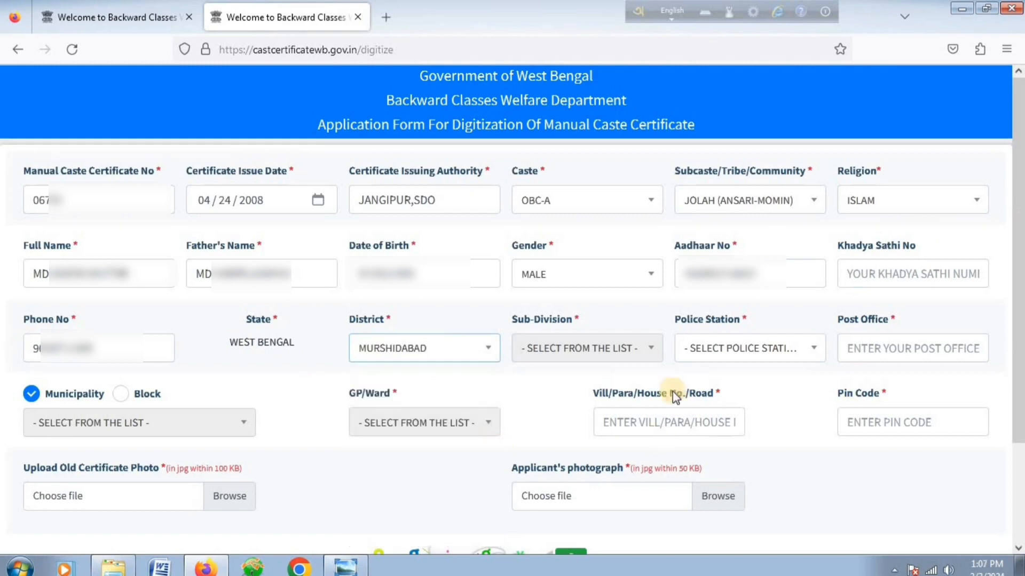
pyautogui.click(584, 351)
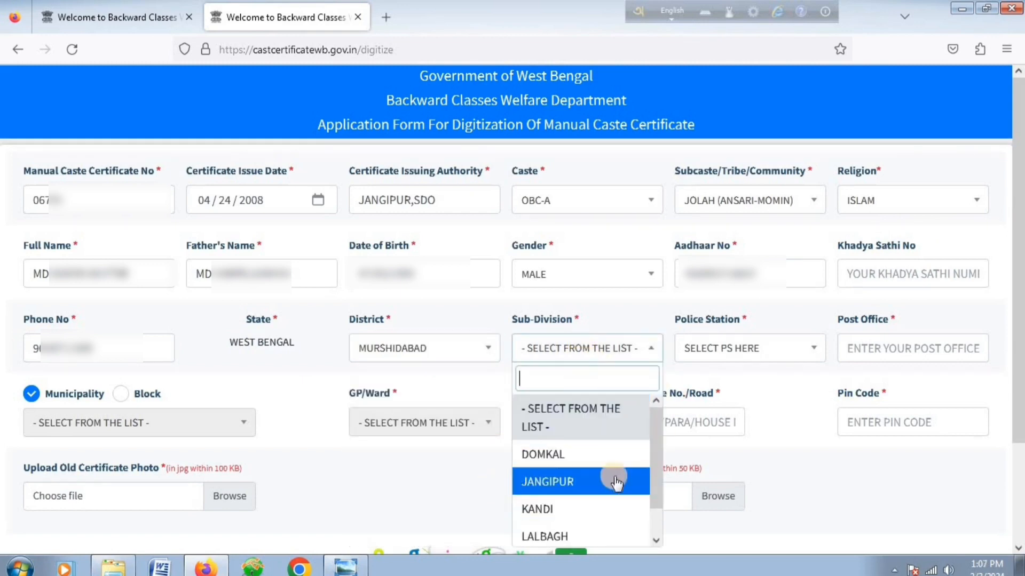
pyautogui.click(554, 484)
pyautogui.click(745, 353)
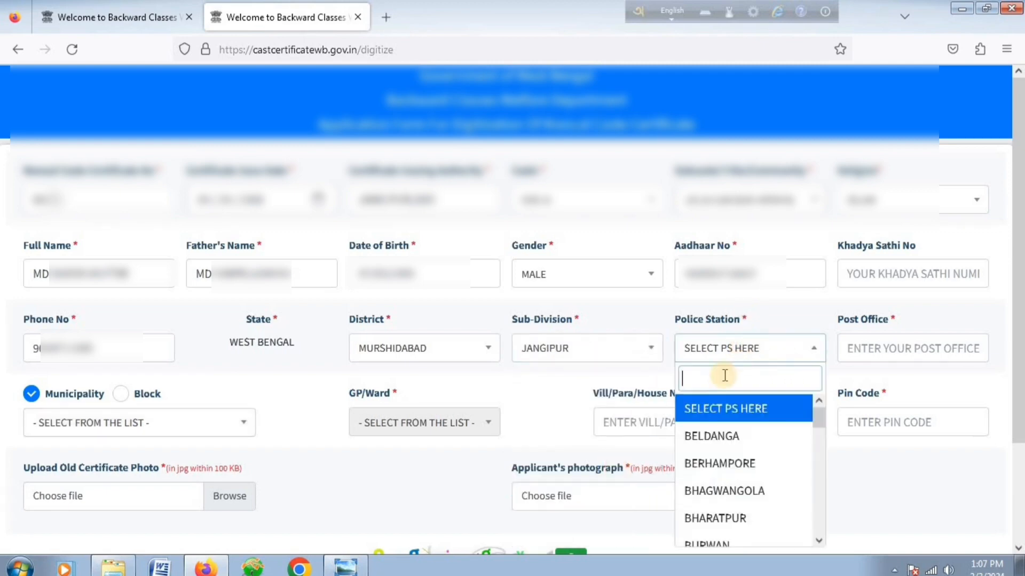
pyautogui.scroll(-3, 732, 430)
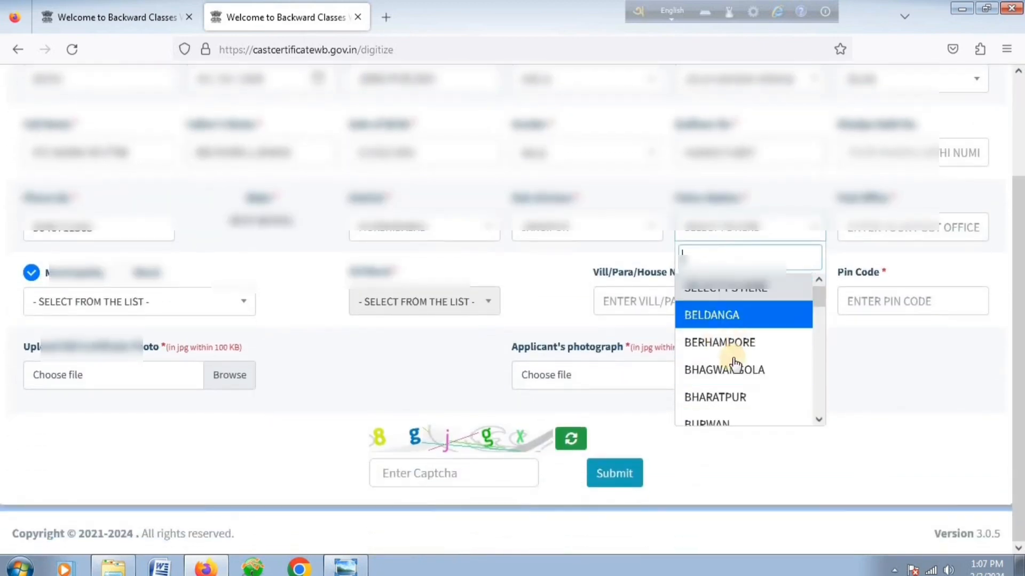
pyautogui.scroll(-4, 727, 328)
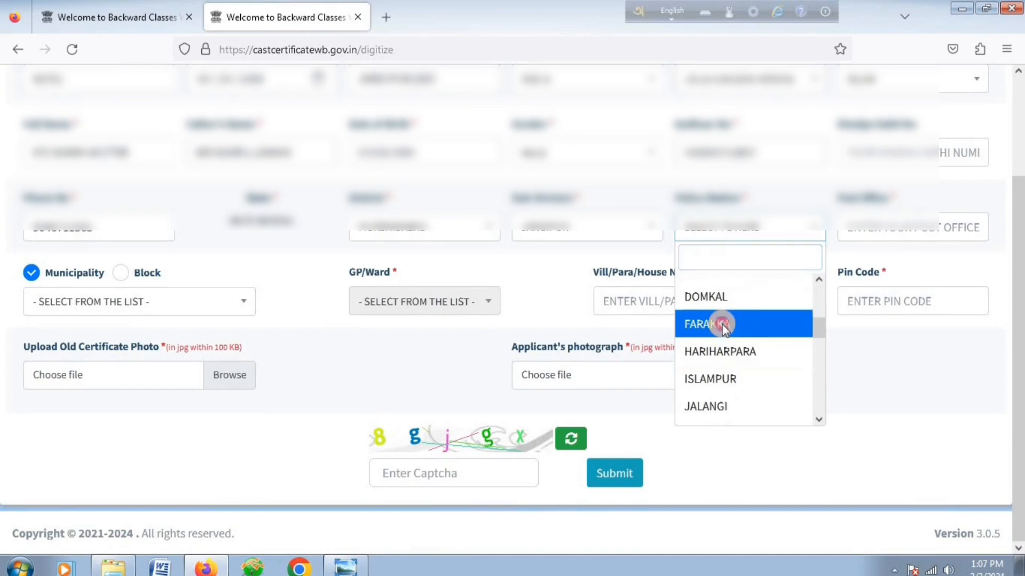
pyautogui.click(722, 322)
pyautogui.click(881, 232)
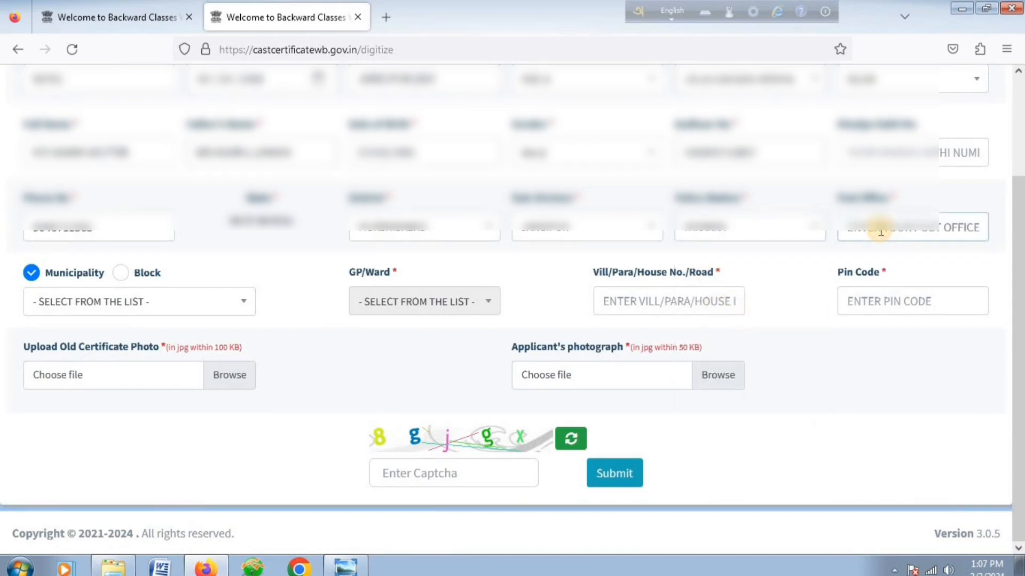
pyautogui.write('MU')
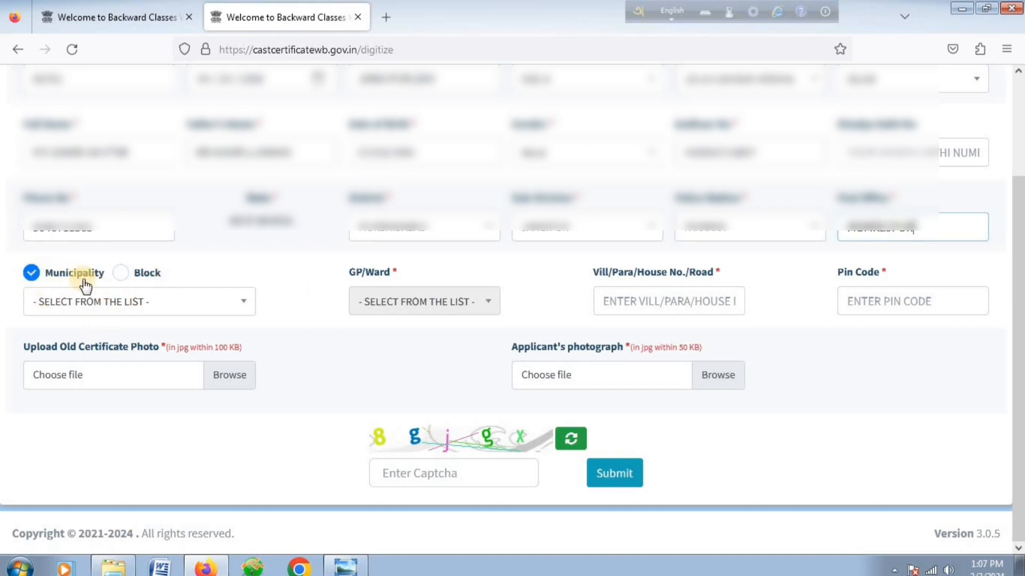
# Switch the local body type to Block, choosing block FARAKKA and GP/Ward MAHESHPUR.
pyautogui.click(64, 306)
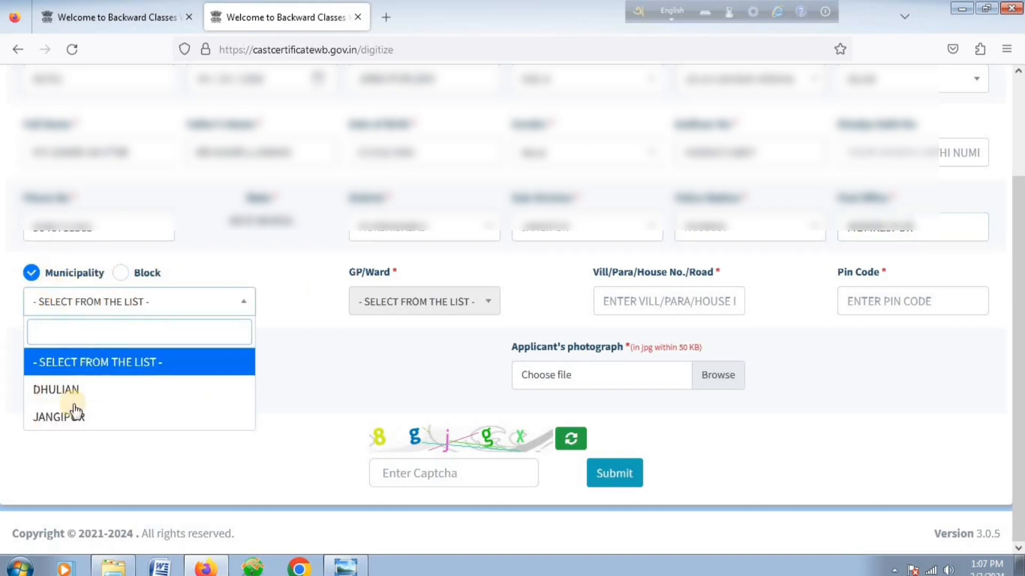
pyautogui.click(131, 276)
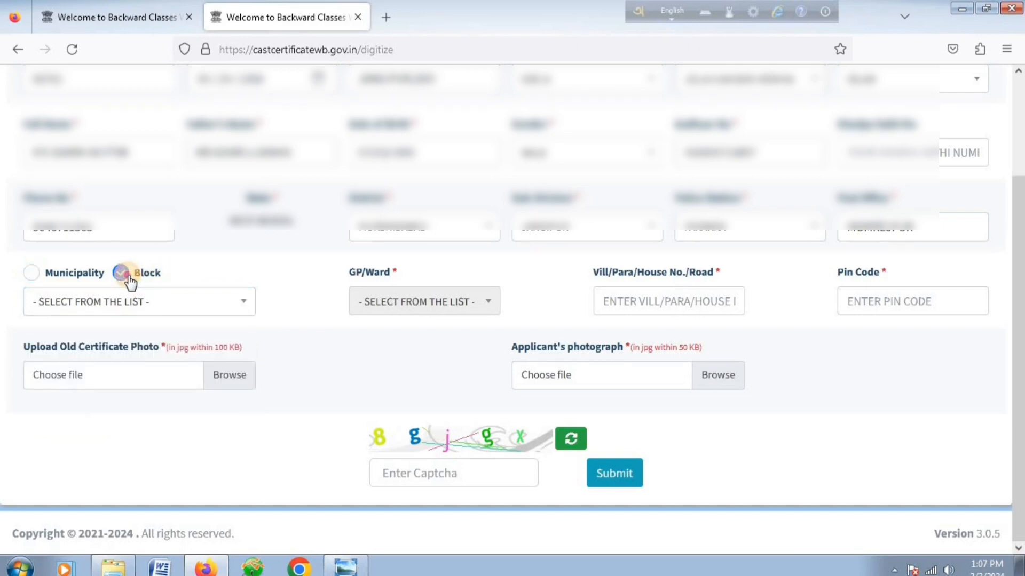
pyautogui.click(104, 301)
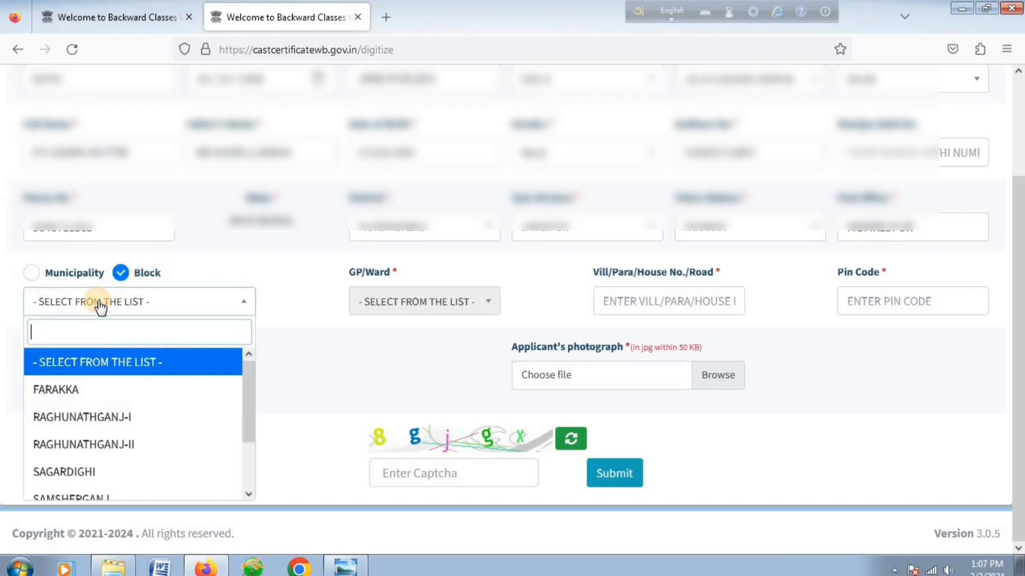
pyautogui.click(68, 397)
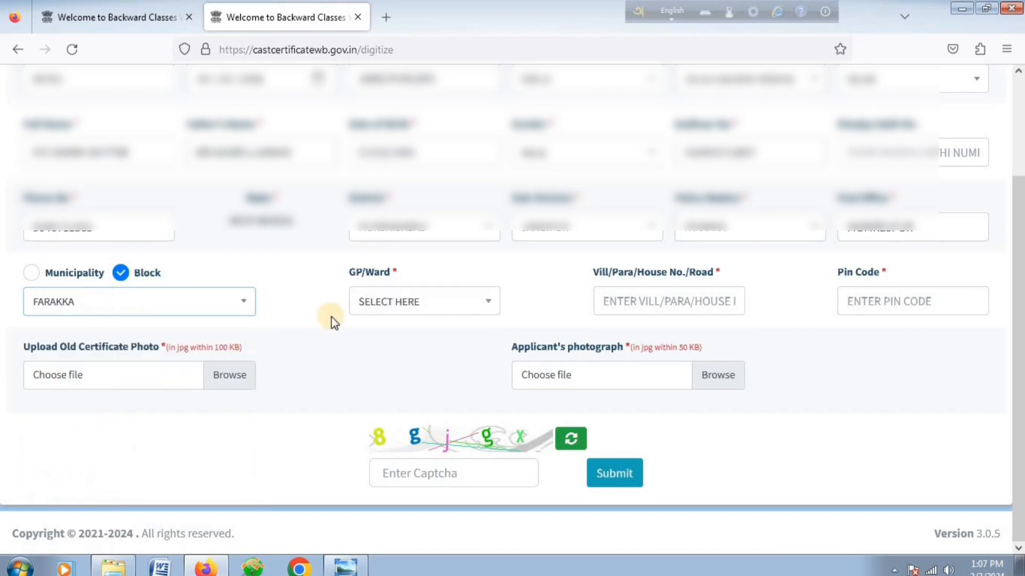
pyautogui.click(395, 303)
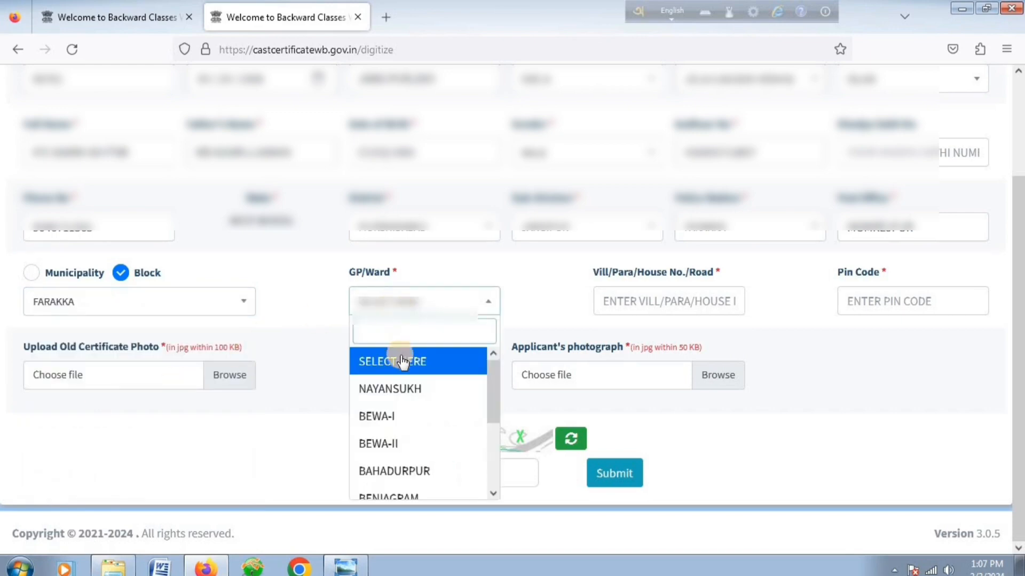
pyautogui.scroll(-3, 400, 374)
pyautogui.click(386, 458)
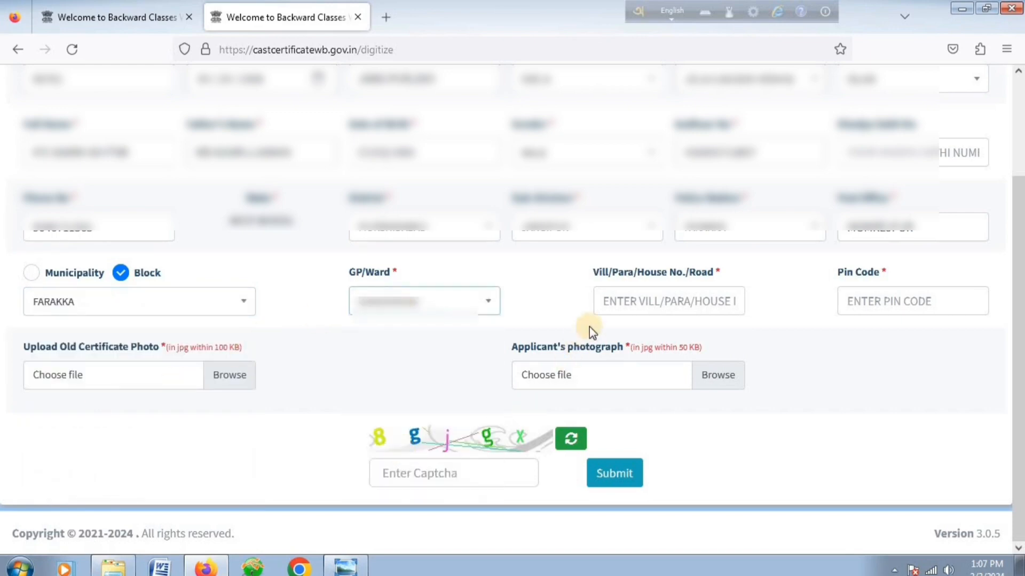
# Enter the village/road address and the pin code.
pyautogui.click(643, 304)
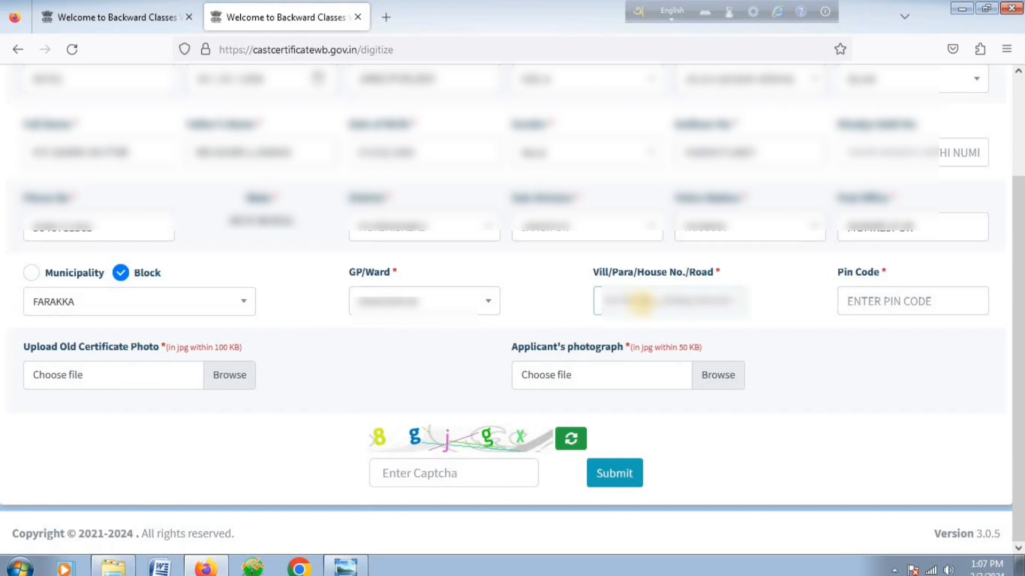
pyautogui.write('MO')
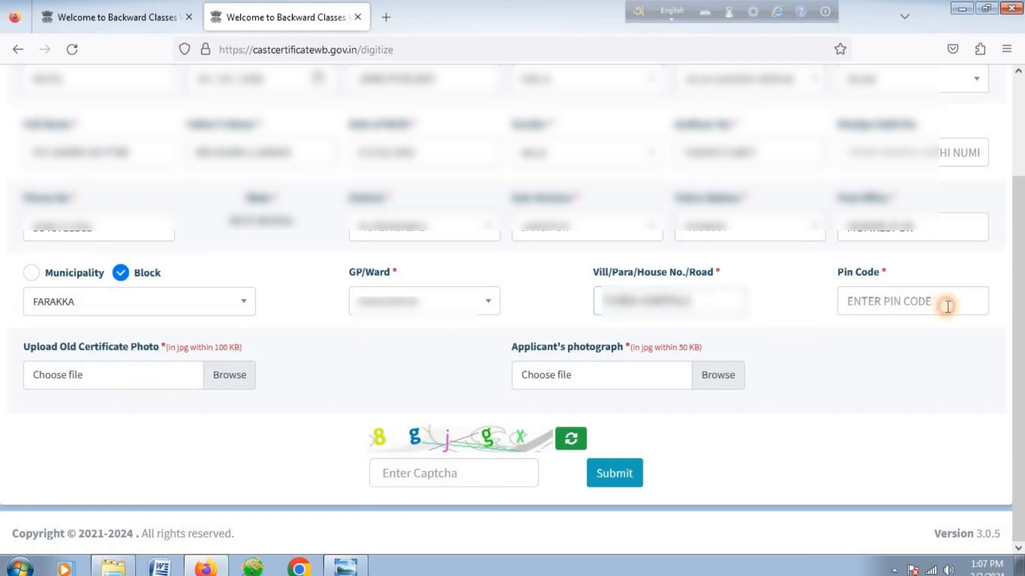
pyautogui.click(911, 299)
pyautogui.write('742')
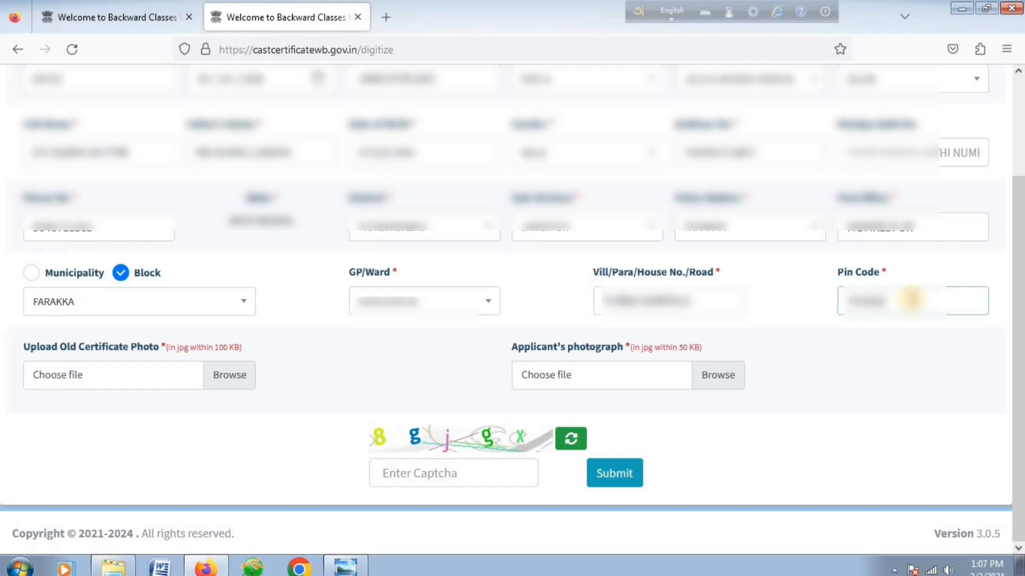
# Attach the OBC-CERTIFICATE image as the old certificate photo.
pyautogui.click(223, 380)
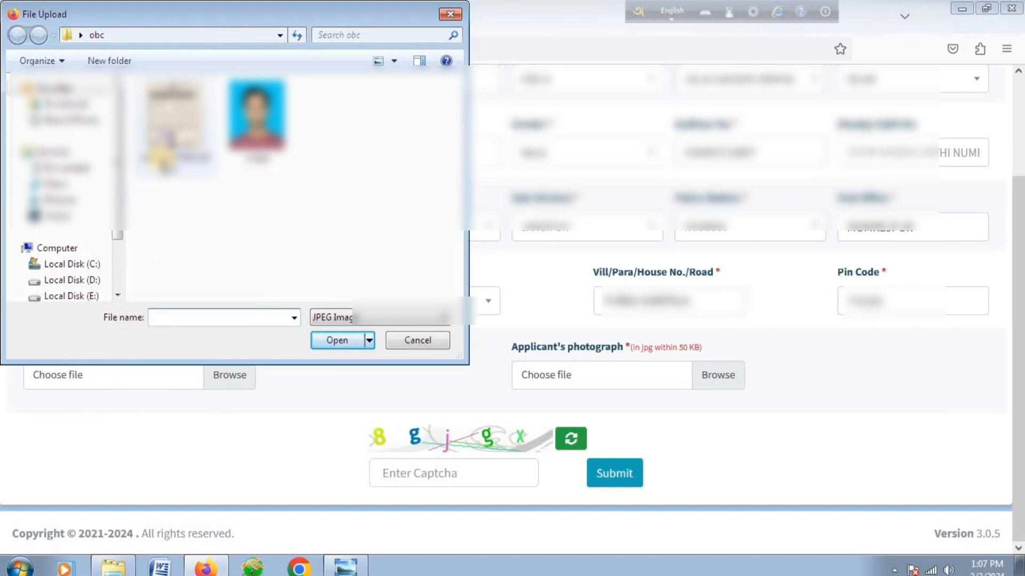
pyautogui.click(168, 159)
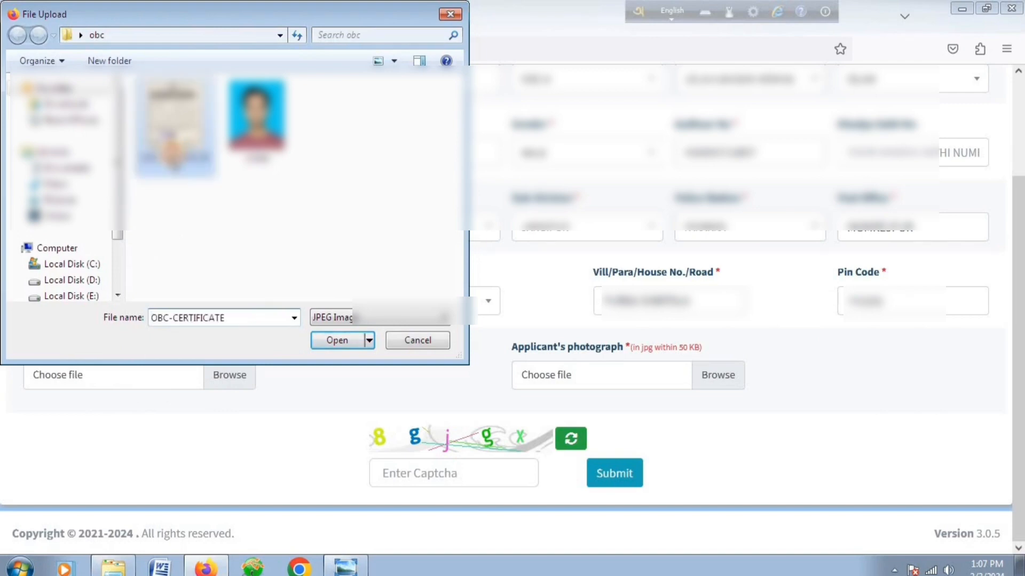
pyautogui.click(342, 340)
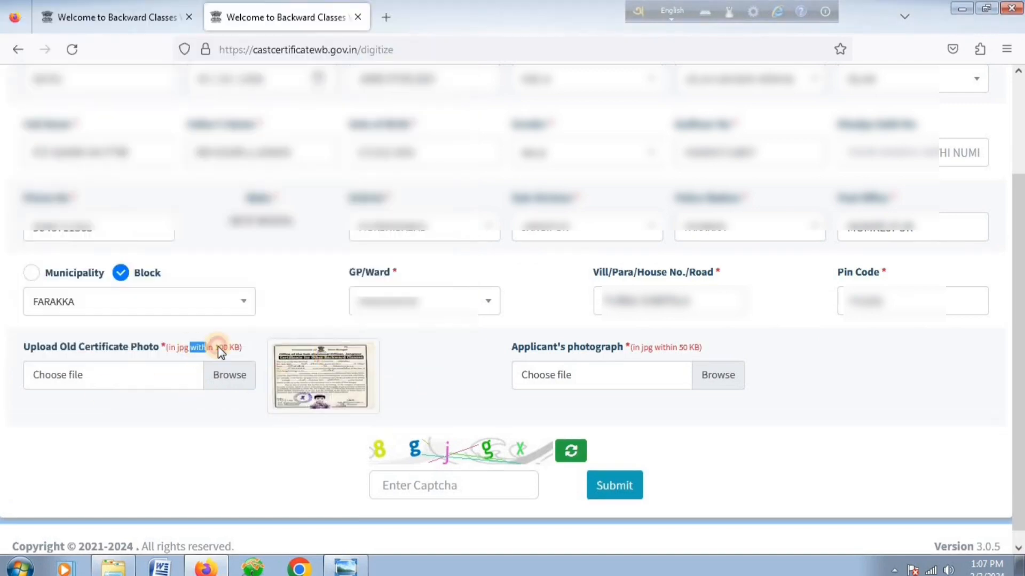
# Attach photo.jpg as the applicant's photograph.
pyautogui.click(255, 348)
pyautogui.click(584, 373)
pyautogui.click(257, 115)
pyautogui.click(331, 348)
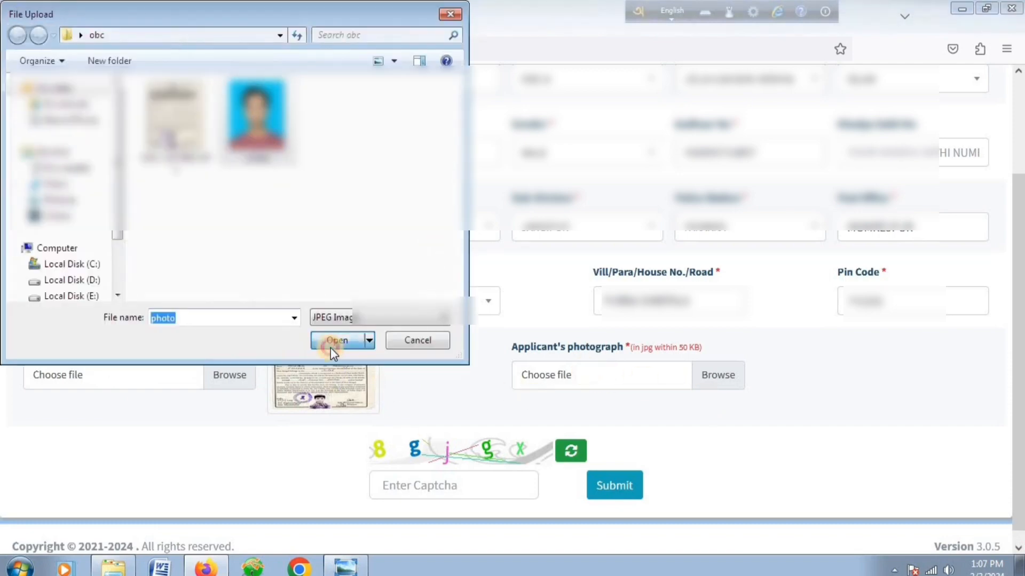
# Enter the captcha characters and submit the digitization application.
pyautogui.click(423, 488)
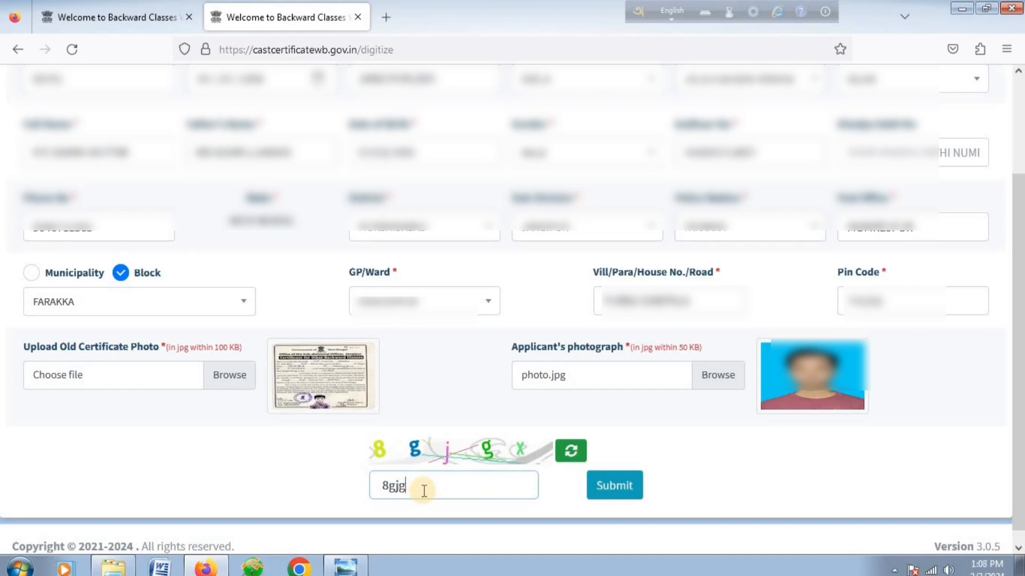
pyautogui.write('8gjgx')
pyautogui.click(604, 487)
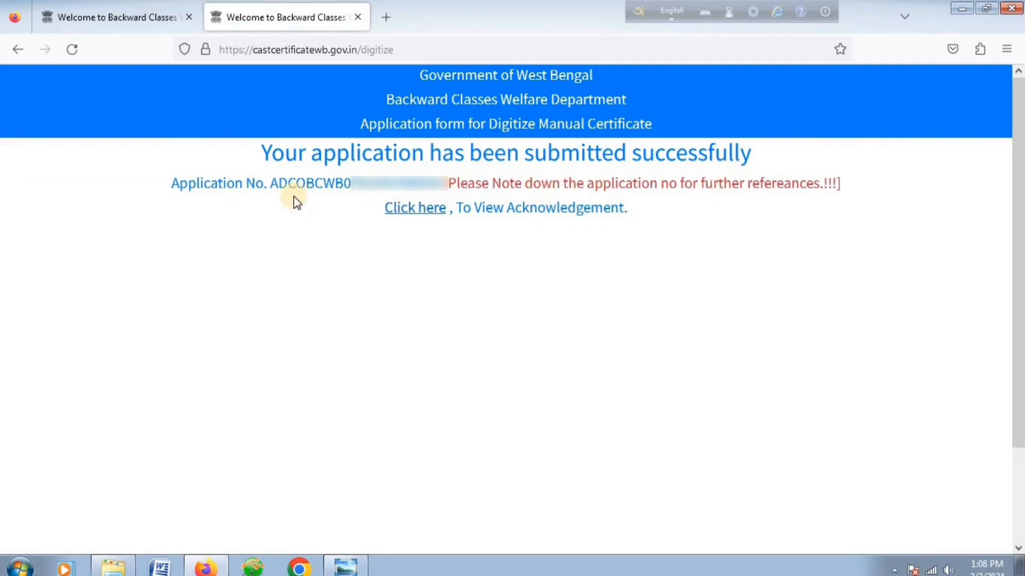
# Open the acknowledgement slip for the digitization application, review it, and print it as PDF.
pyautogui.moveTo(271, 183); pyautogui.dragTo(447, 184)
pyautogui.click(467, 286)
pyautogui.click(410, 218)
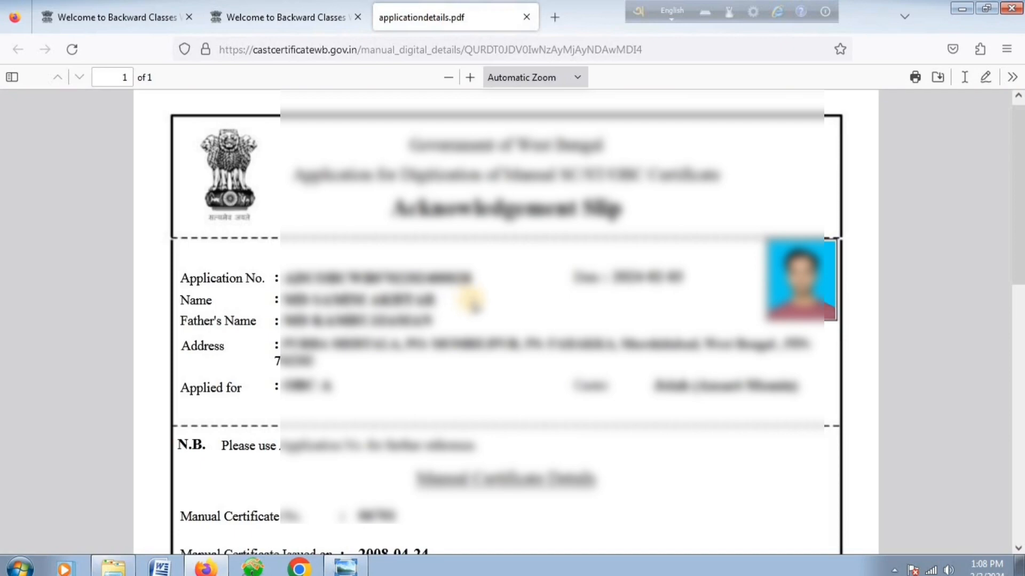
pyautogui.scroll(-2, 510, 296)
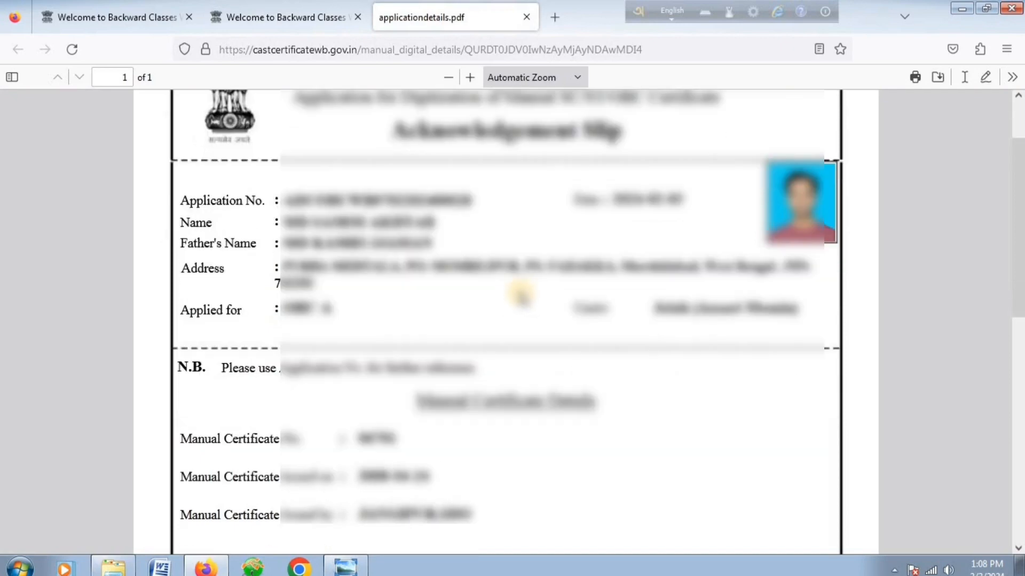
pyautogui.scroll(-2, 464, 464)
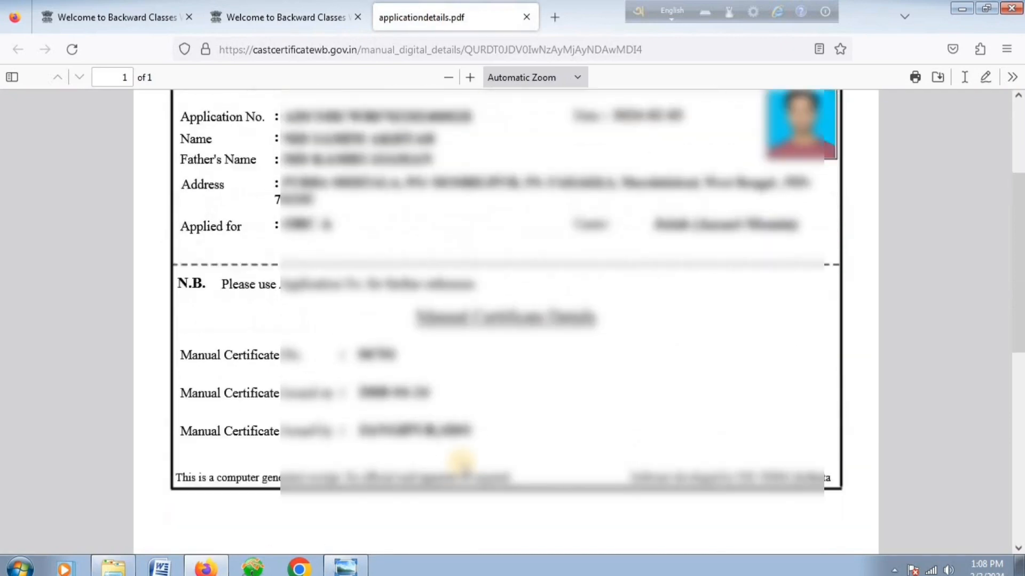
pyautogui.scroll(2, 461, 460)
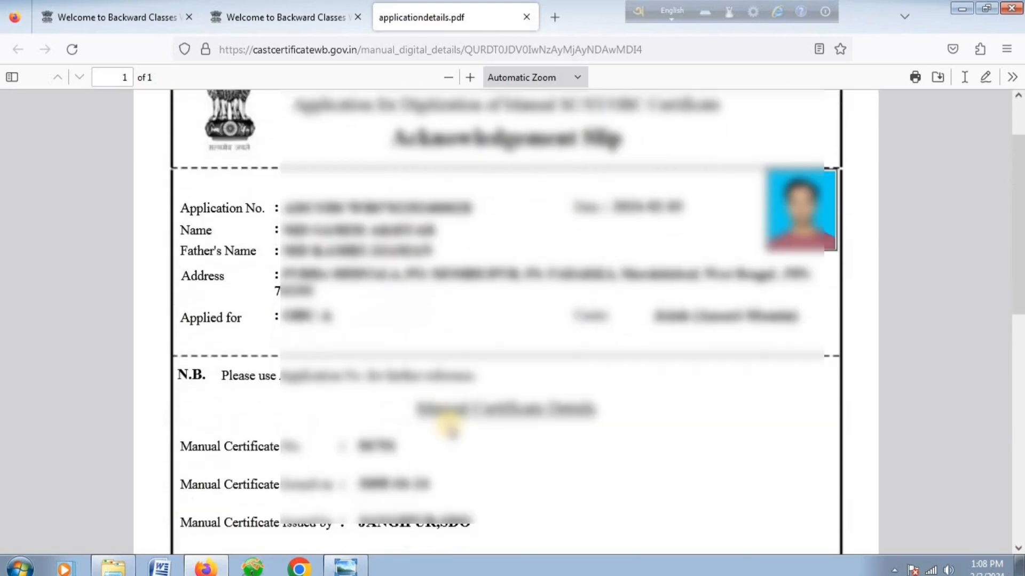
pyautogui.click(912, 81)
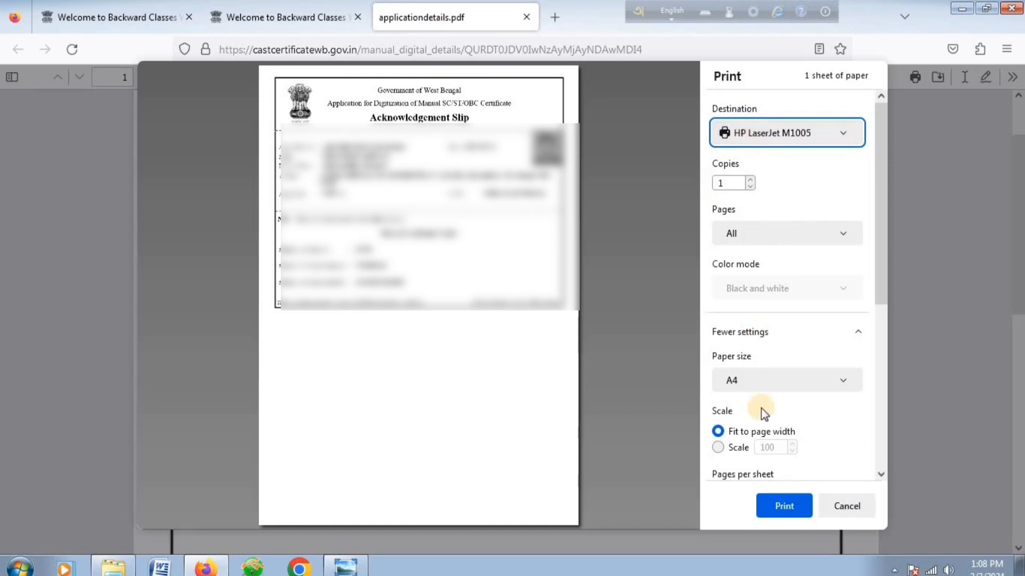
pyautogui.click(783, 508)
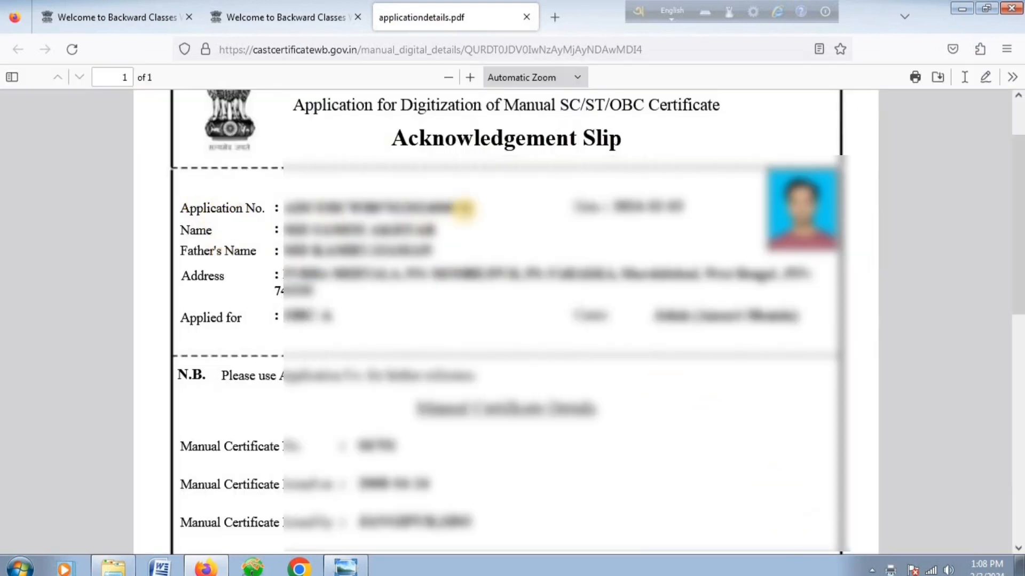
# Copy the application number from the slip and return to the confirmation page.
pyautogui.moveTo(469, 209); pyautogui.dragTo(284, 208)
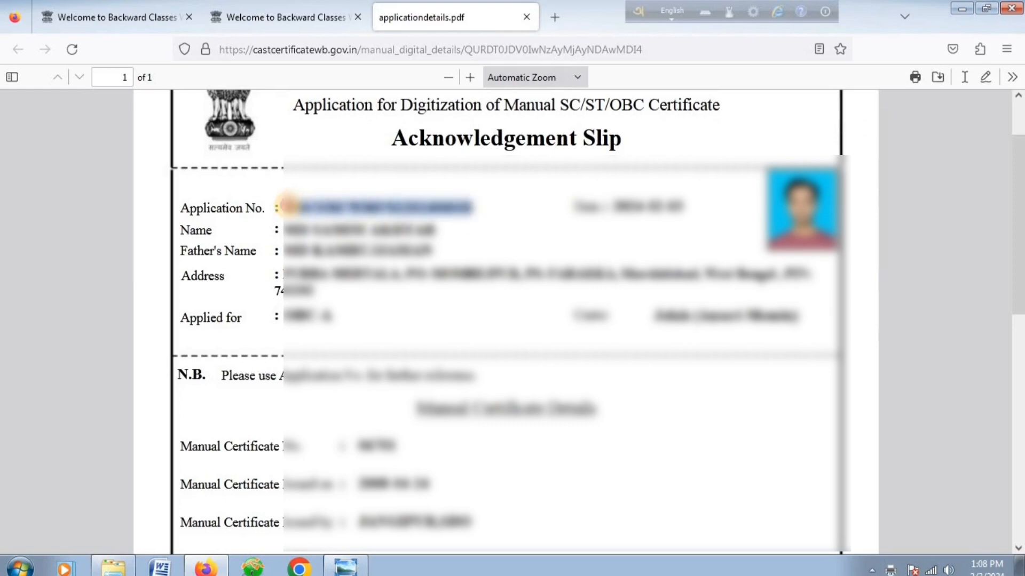
pyautogui.rightClick(347, 216)
pyautogui.click(359, 236)
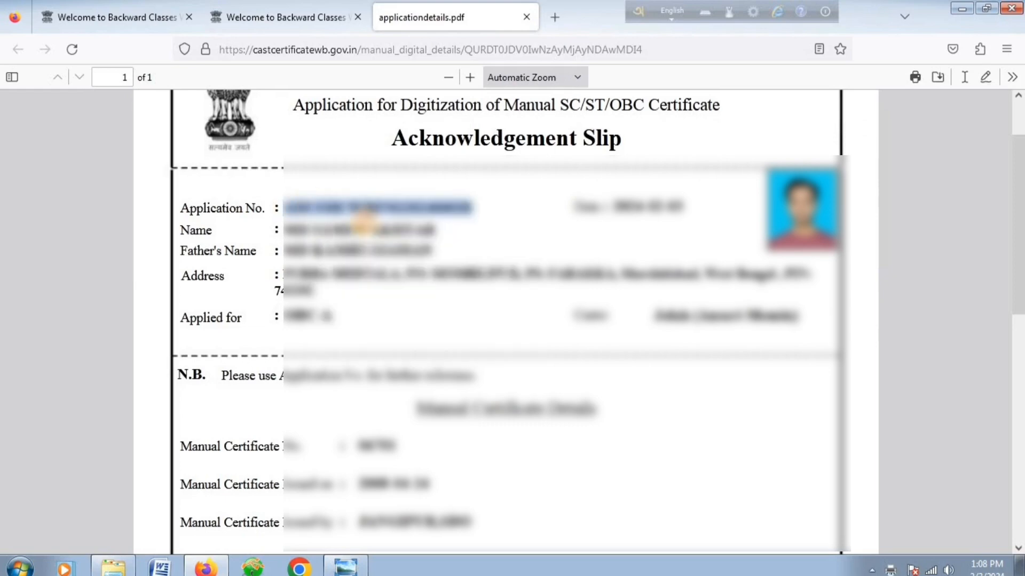
pyautogui.click(288, 17)
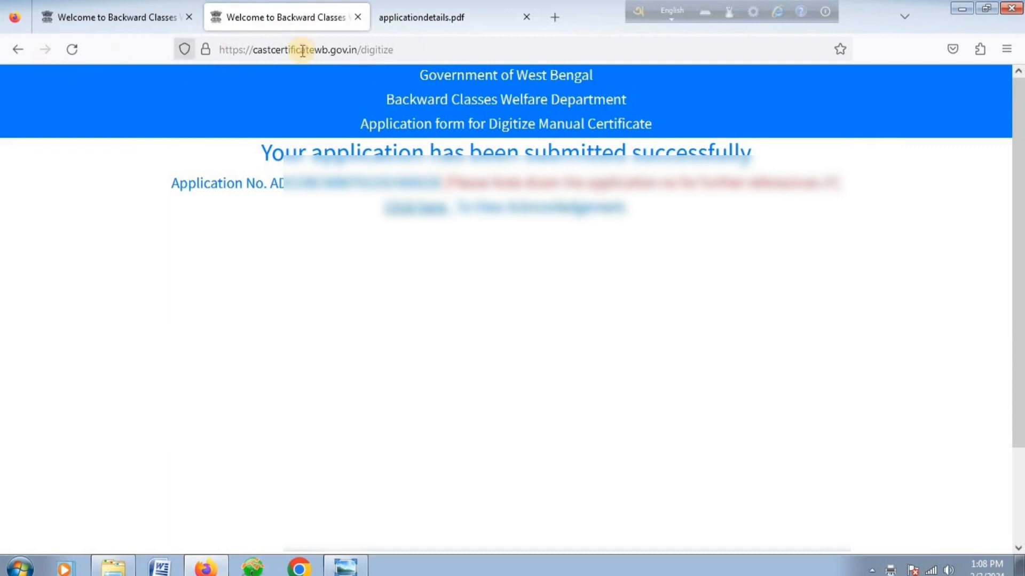
# Strip 'digitize' from the URL and go to Backlog Certificate > Check Application Status.
pyautogui.doubleClick(363, 52)
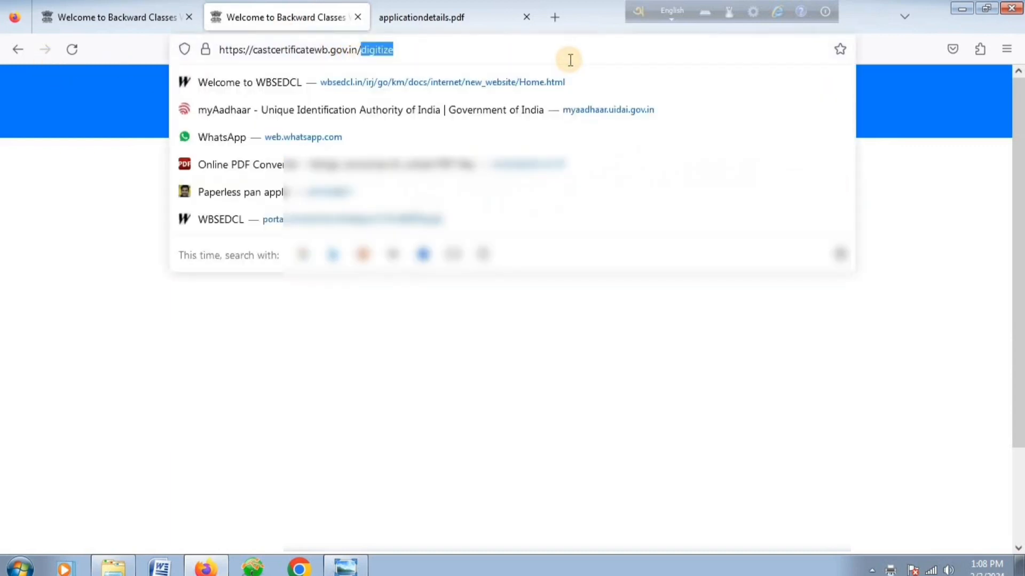
pyautogui.press('BackSpace')
pyautogui.press('Return')
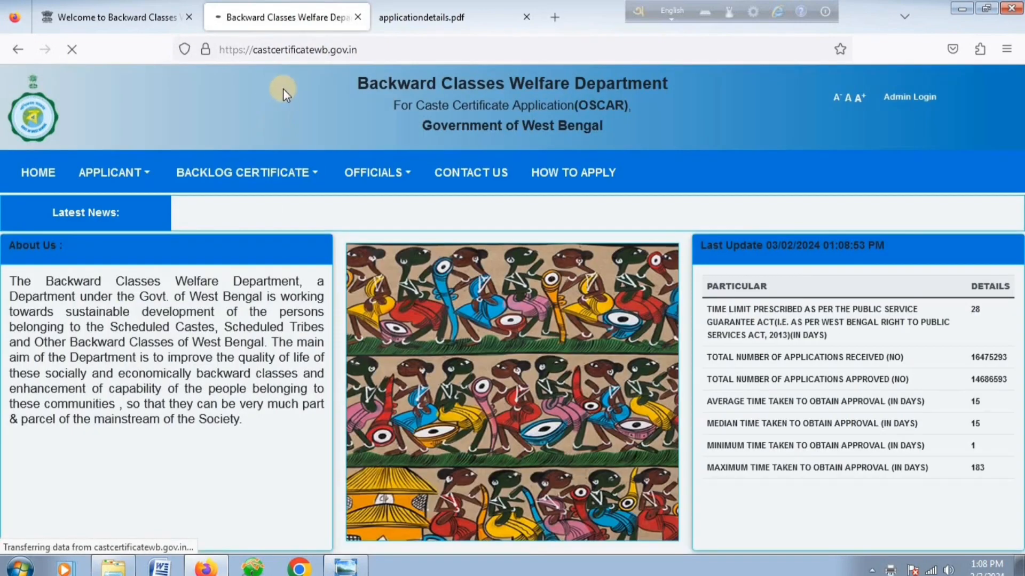
pyautogui.click(249, 175)
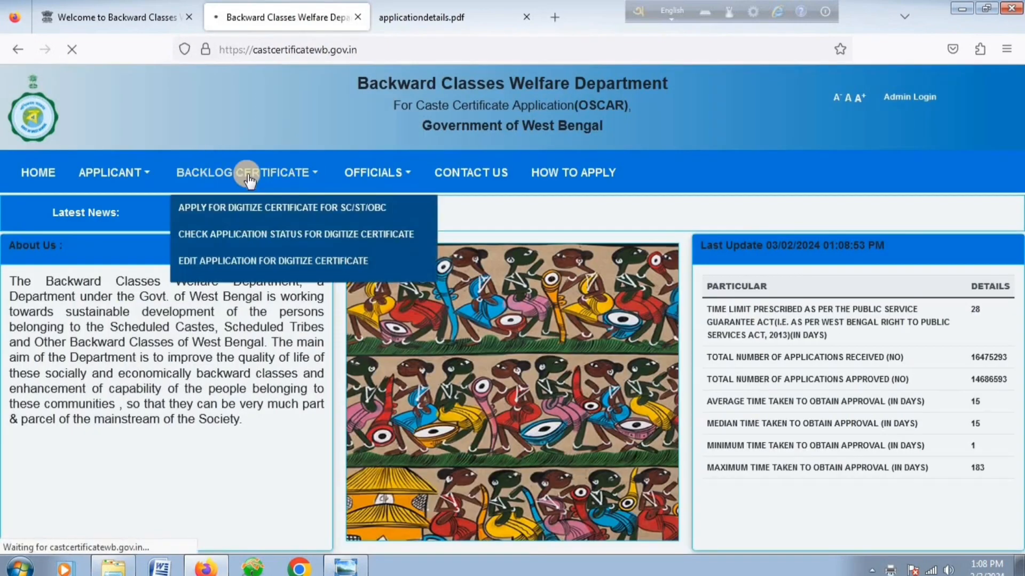
pyautogui.click(267, 235)
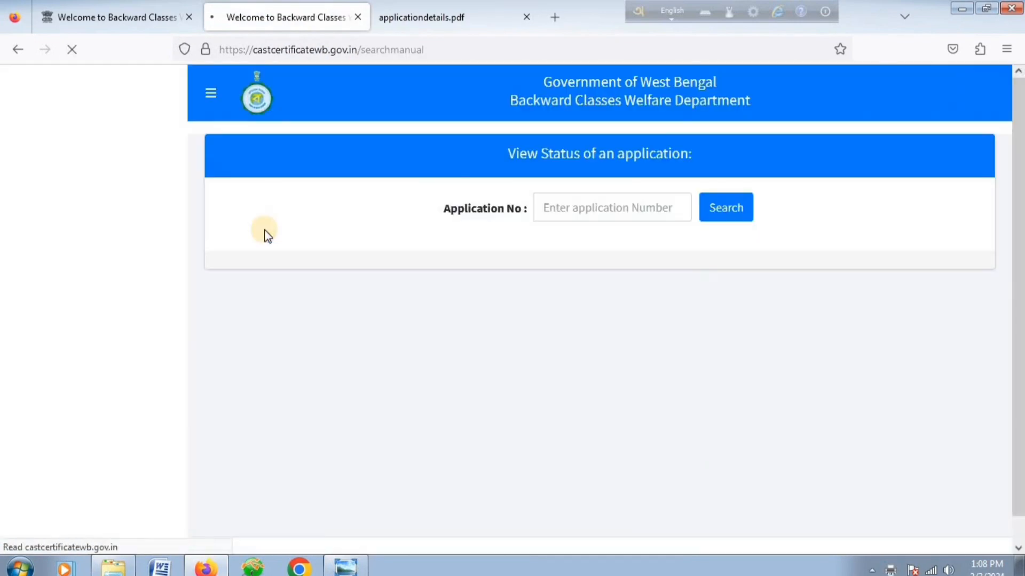
# Paste the copied application number and search, showing the OBC-A application as Pending.
pyautogui.click(579, 207)
pyautogui.rightClick(579, 209)
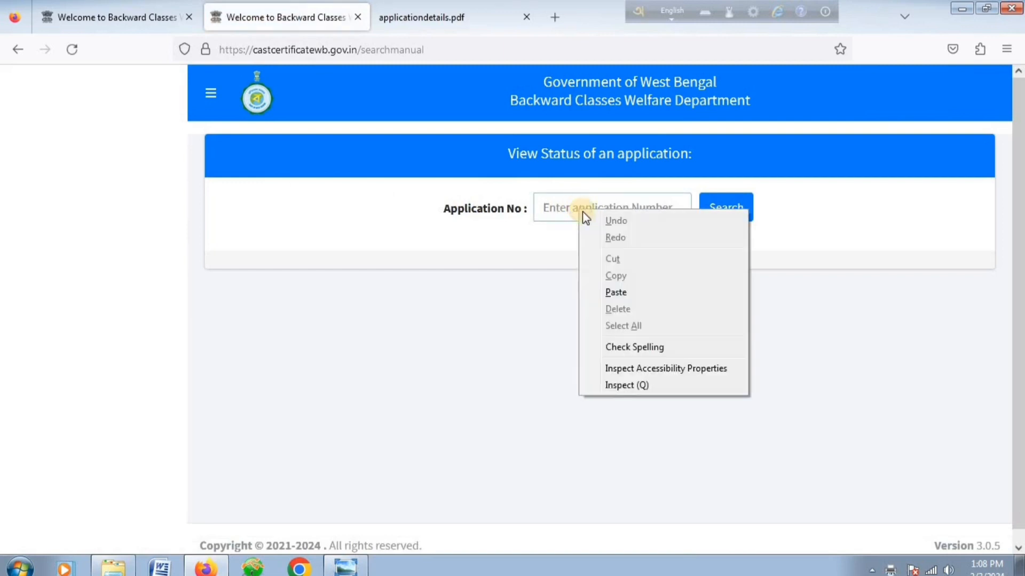
pyautogui.click(616, 292)
pyautogui.click(720, 211)
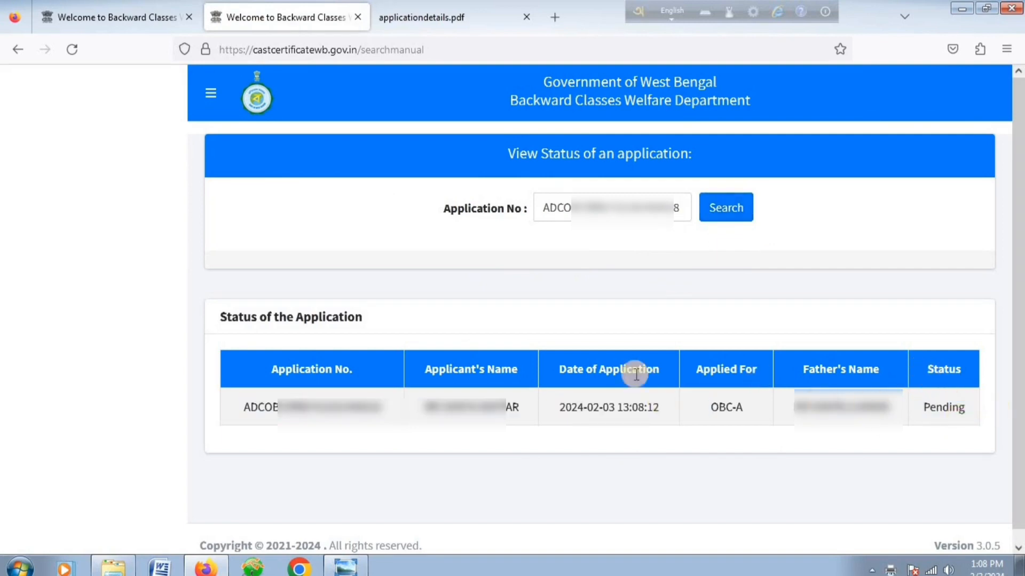
# View the Backlog Certificate > Edit Application for Digitize Certificate page, then return home.
pyautogui.click(6, 49)
pyautogui.moveTo(268, 184)
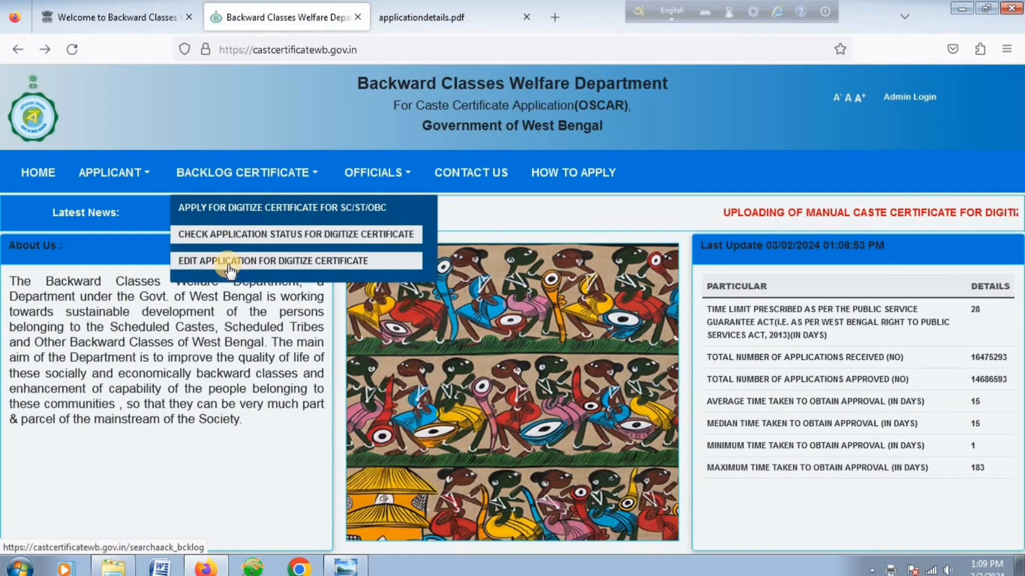
pyautogui.click(292, 261)
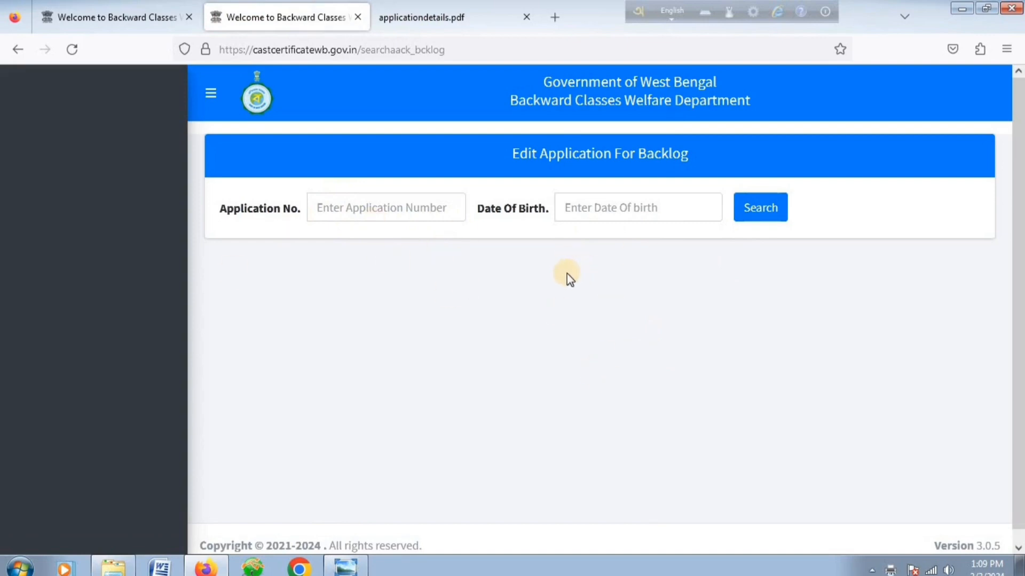
pyautogui.click(13, 57)
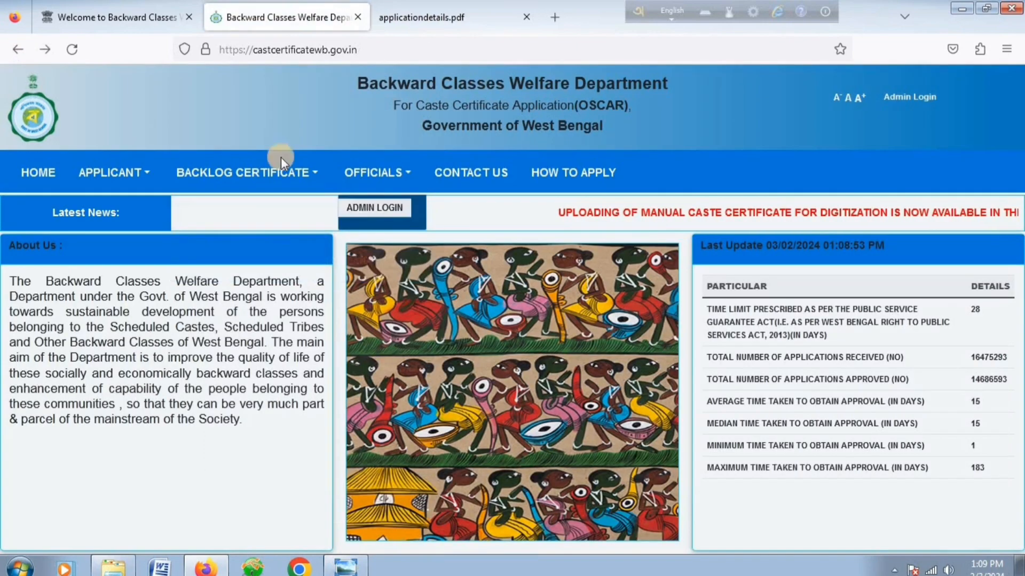